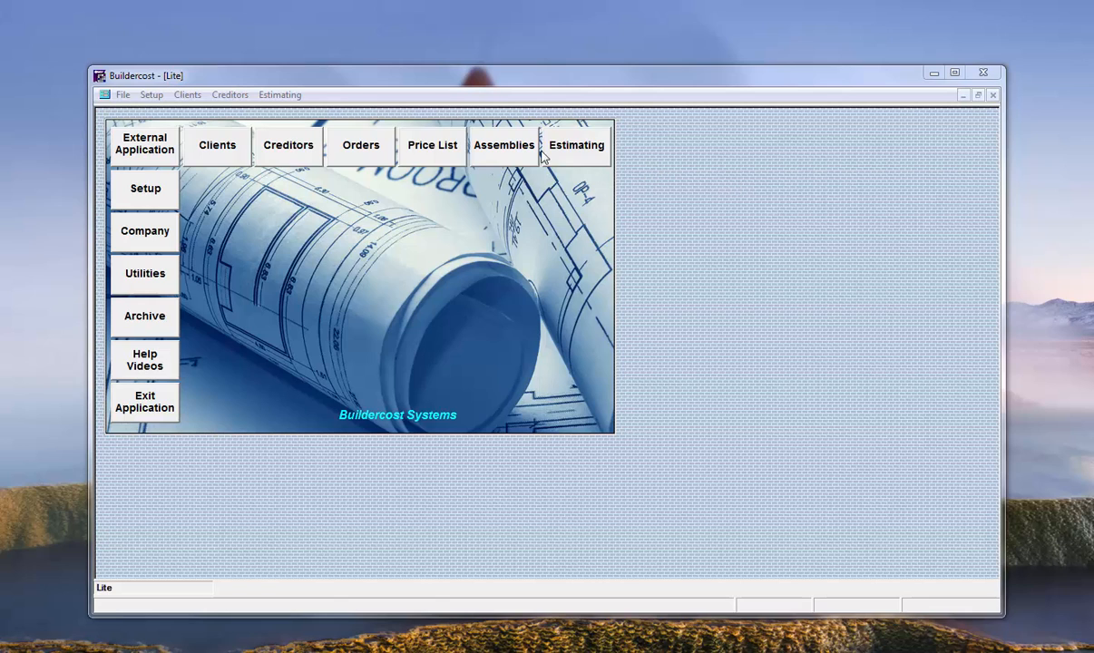
Create an instant purchase order for the selected job BBRTEST with cost code 19.11 and creditor FORSYTH.
{"action": "left_click", "coordinate": [359, 150]}
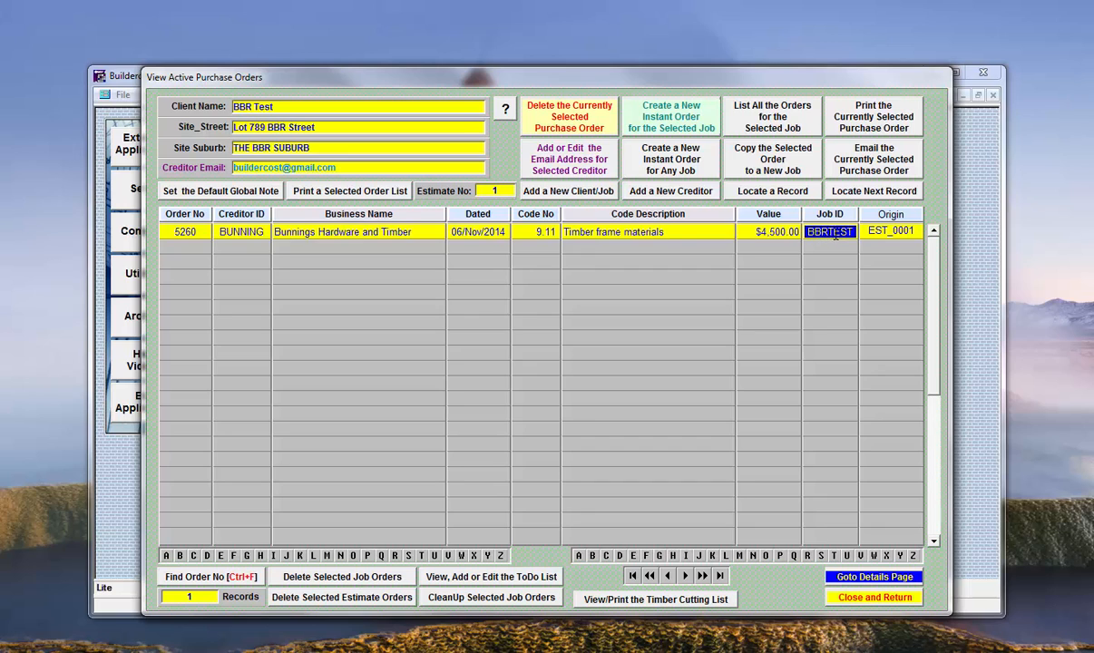
{"action": "left_click", "coordinate": [680, 120]}
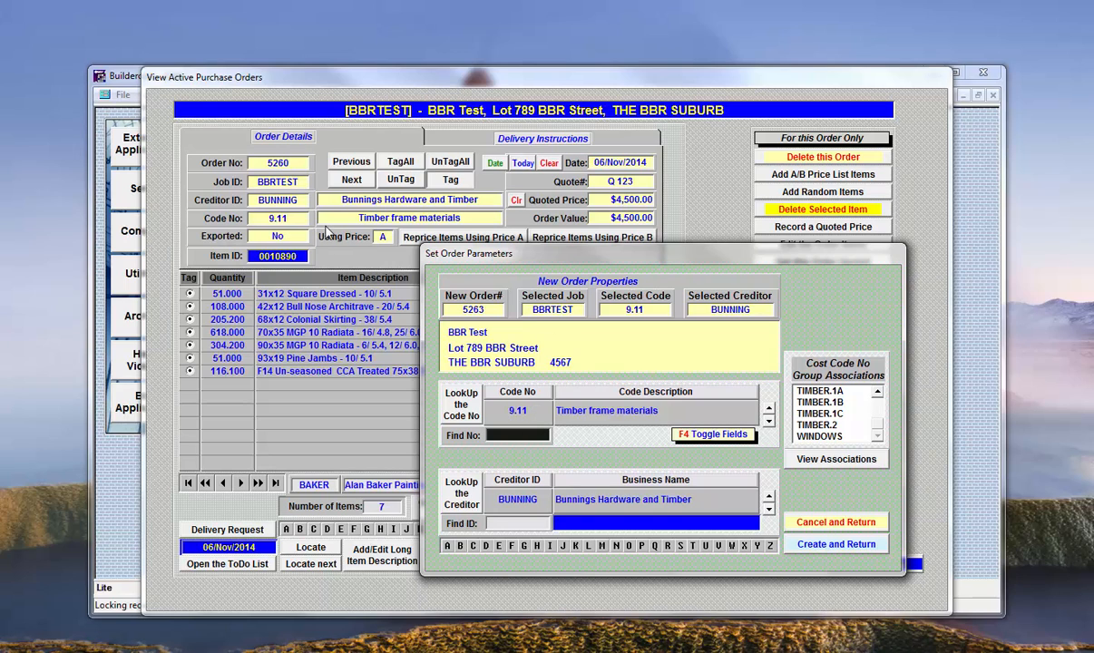
{"action": "left_click", "coordinate": [526, 499]}
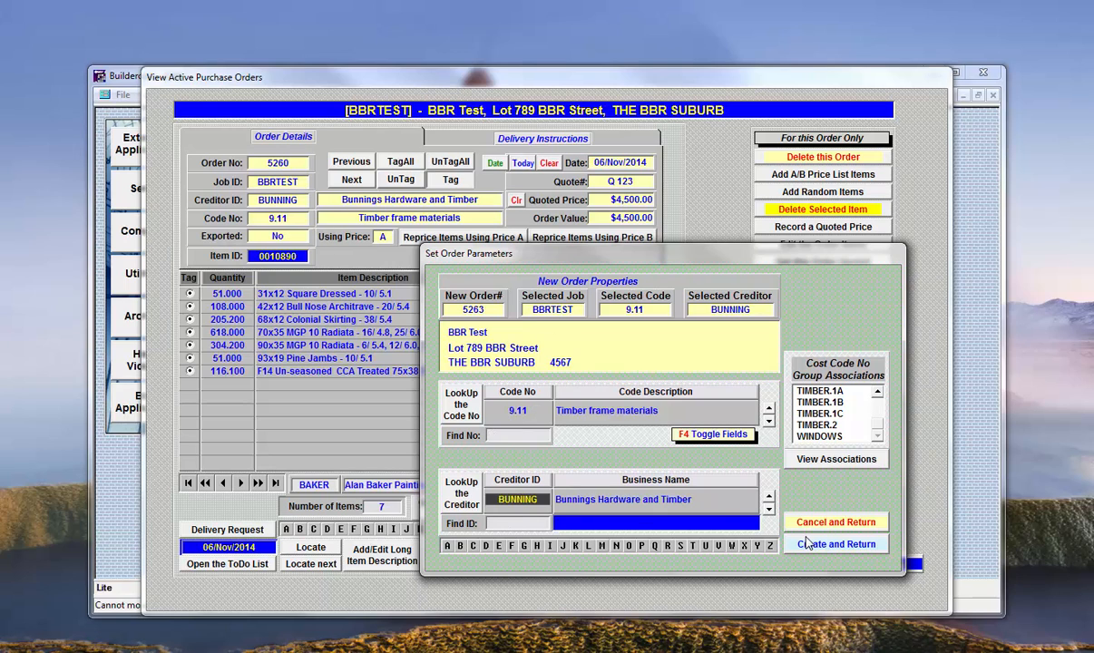
{"action": "left_click", "coordinate": [510, 436]}
{"action": "type", "text": "19.11"}
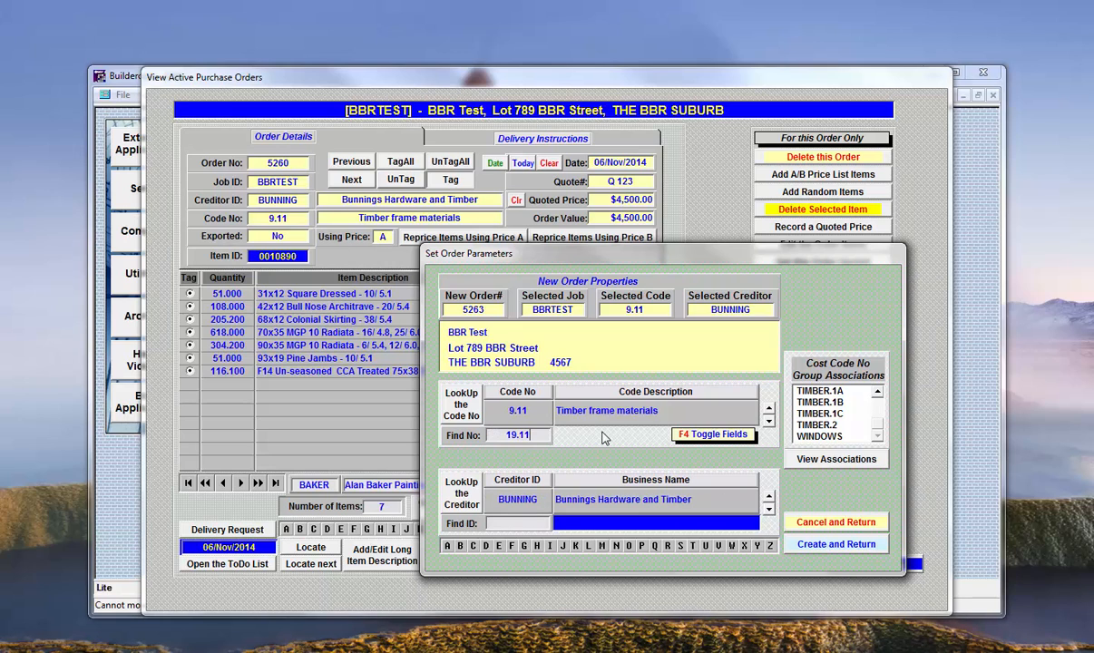
{"action": "key", "text": "Return"}
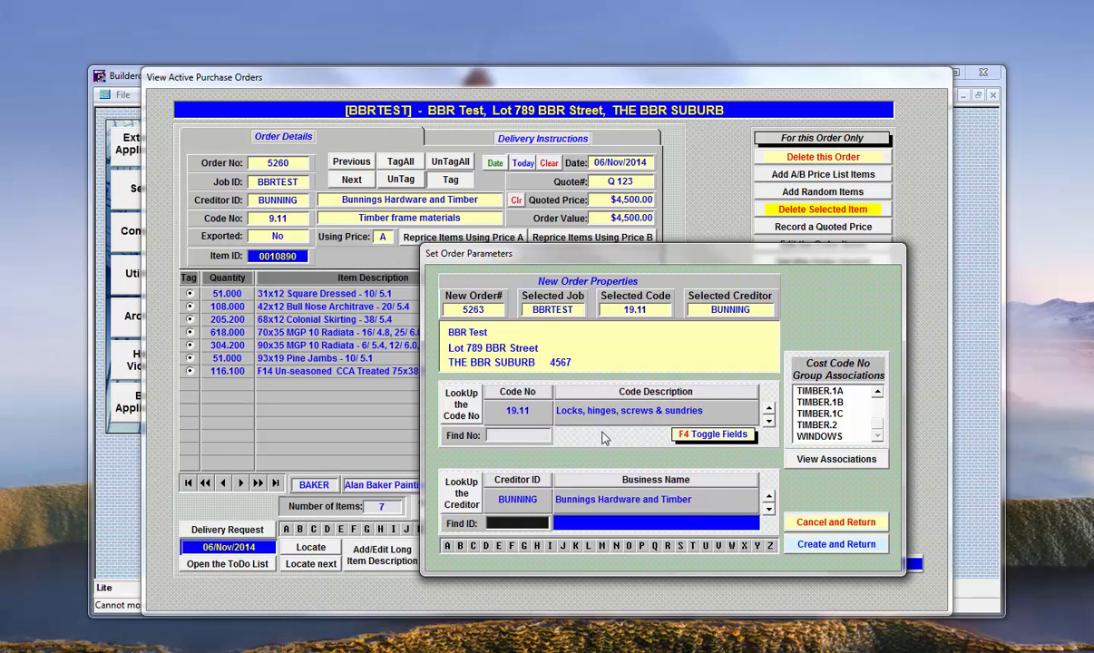
{"action": "type", "text": "FORSYTH"}
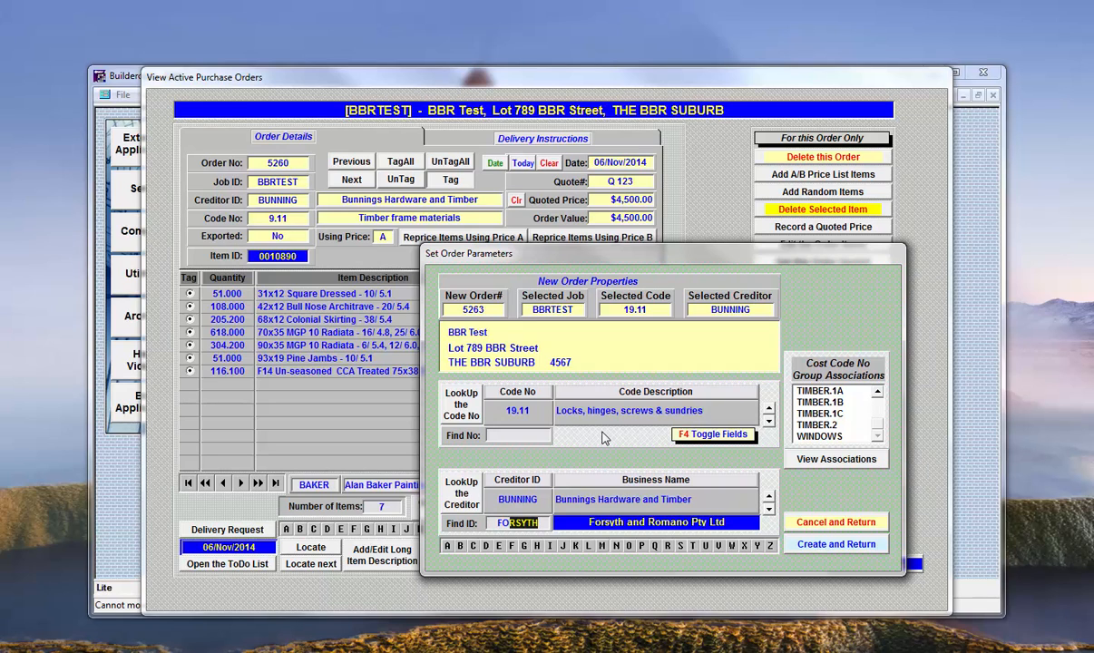
{"action": "key", "text": "Return"}
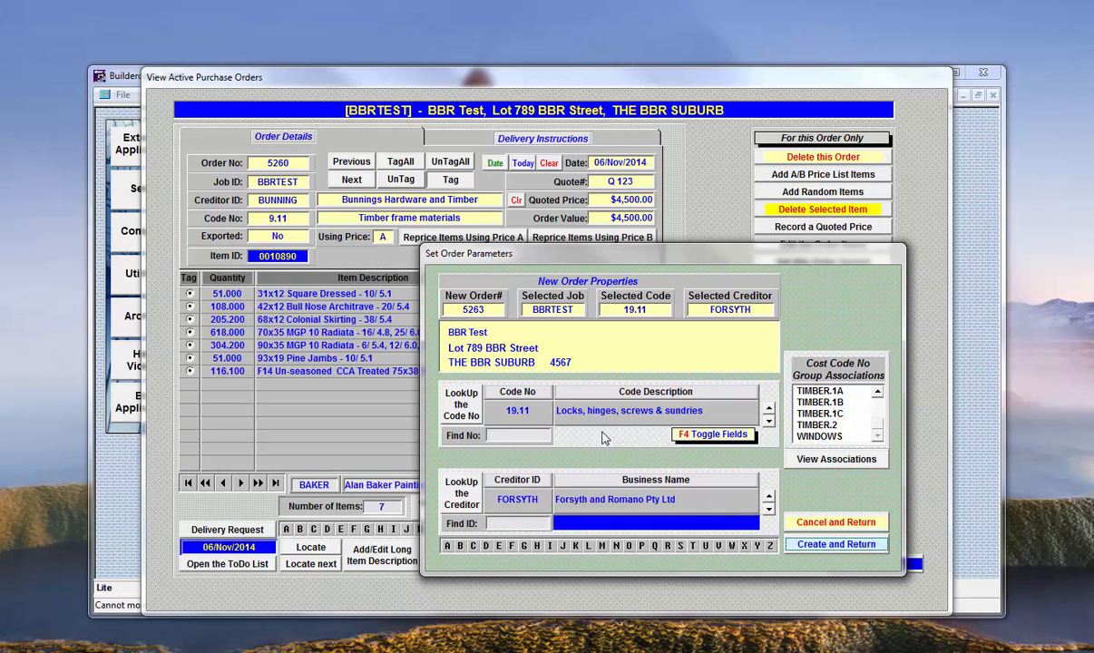
{"action": "left_click", "coordinate": [821, 545]}
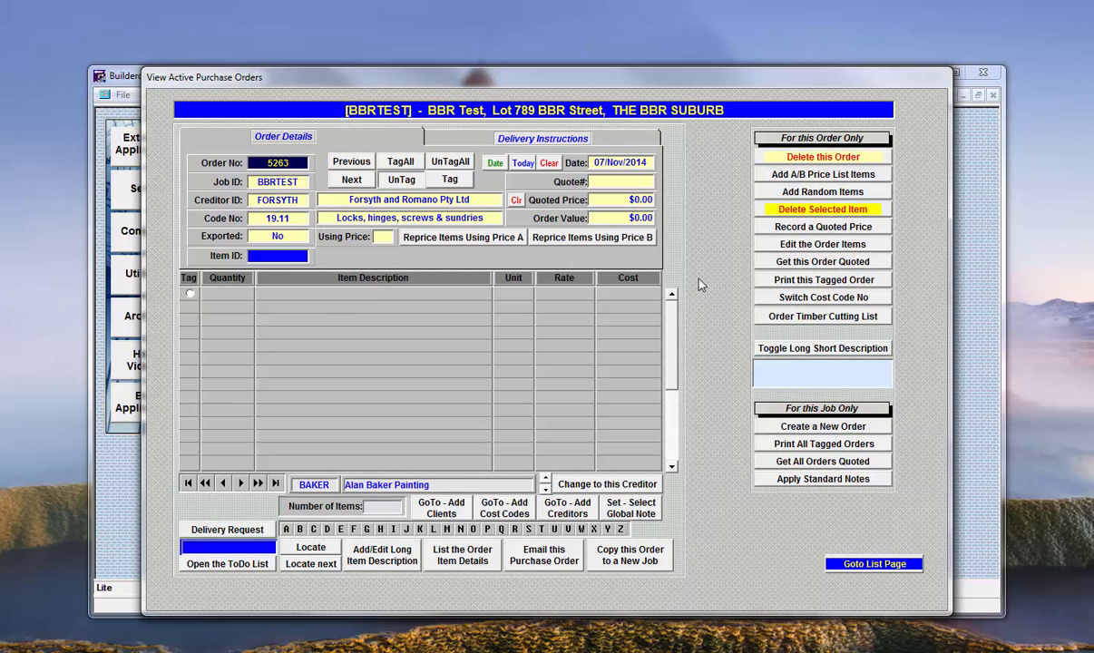
Add one Aquadhere 500 ML to the order from the price list, using only code 19.11 items and Price A.
{"action": "left_click", "coordinate": [787, 195]}
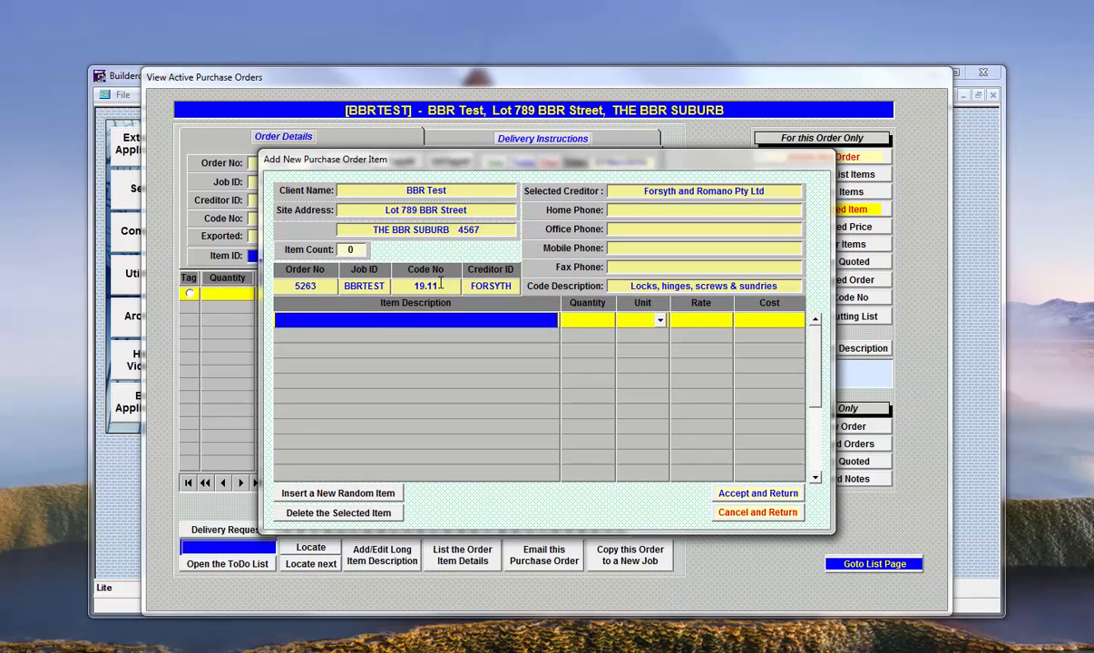
{"action": "left_click", "coordinate": [732, 512]}
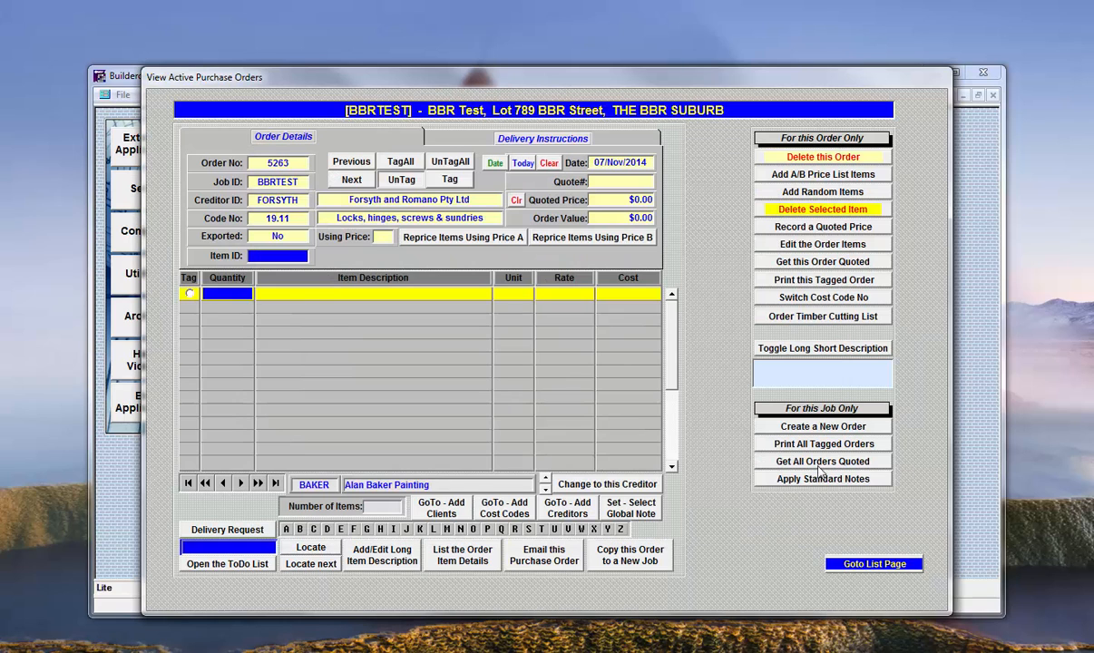
{"action": "left_click", "coordinate": [786, 175]}
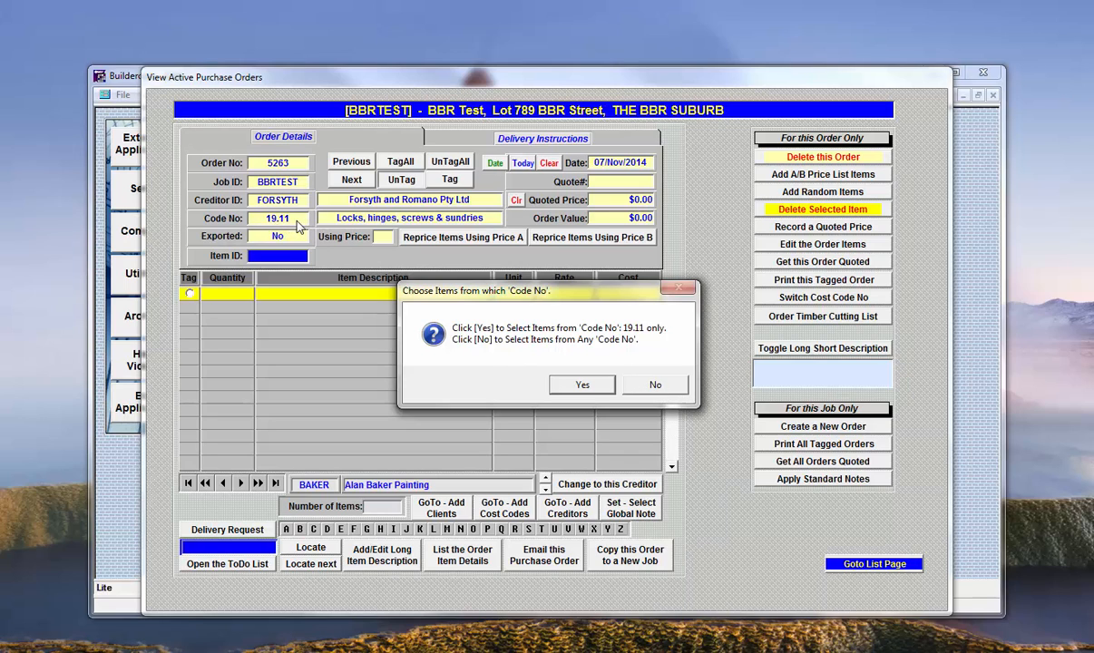
{"action": "left_click", "coordinate": [583, 384]}
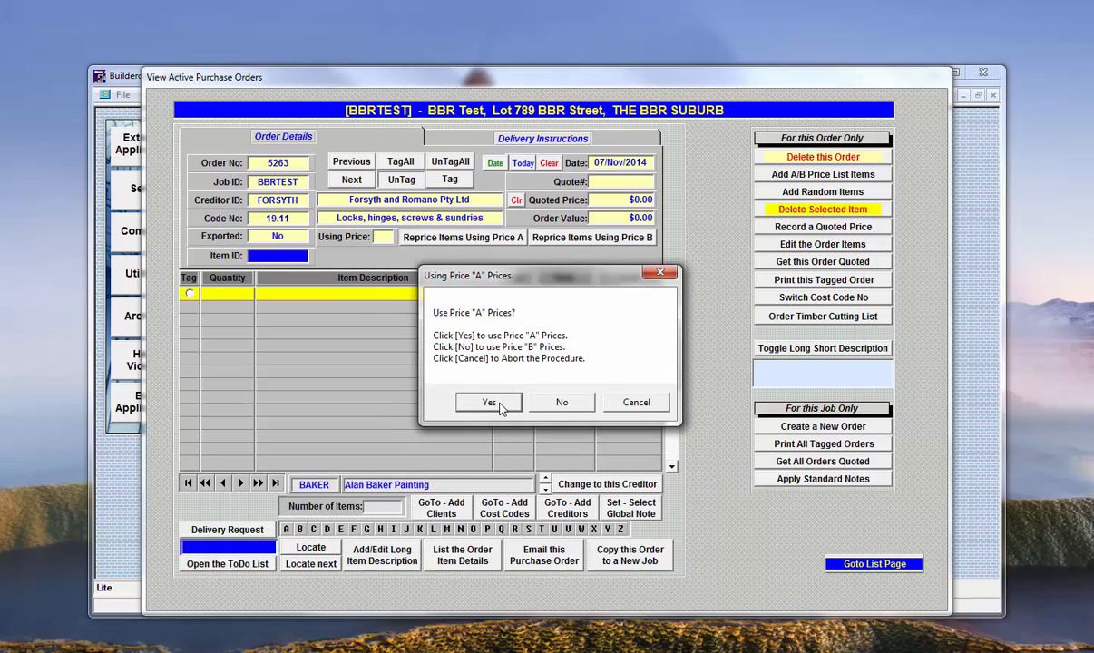
{"action": "left_click", "coordinate": [490, 403]}
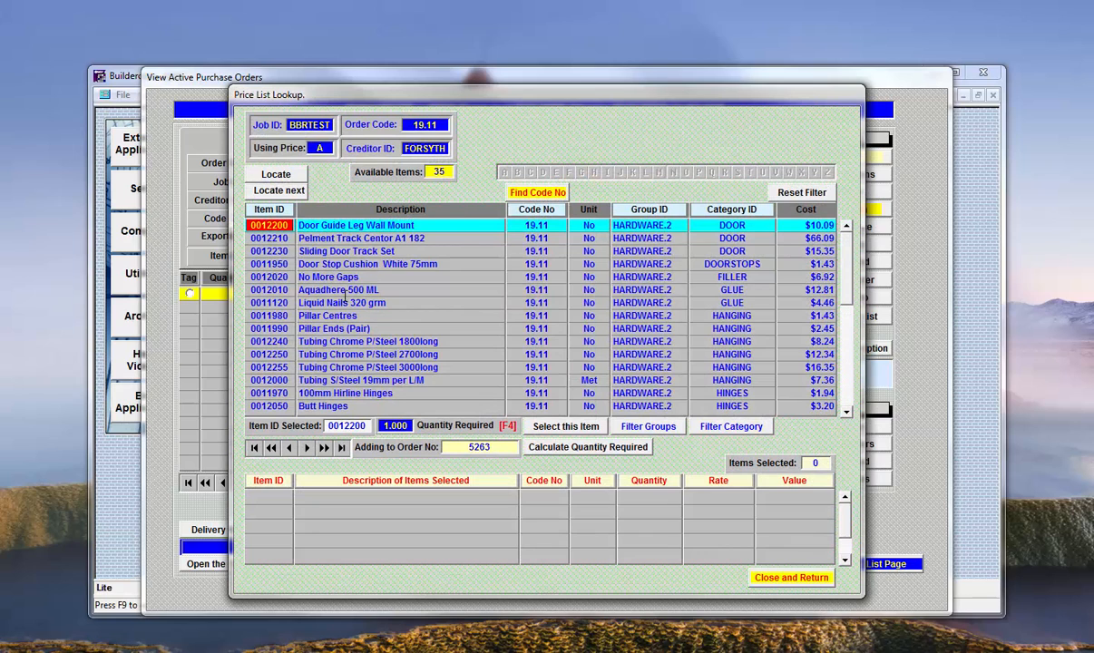
{"action": "double_click", "coordinate": [276, 290]}
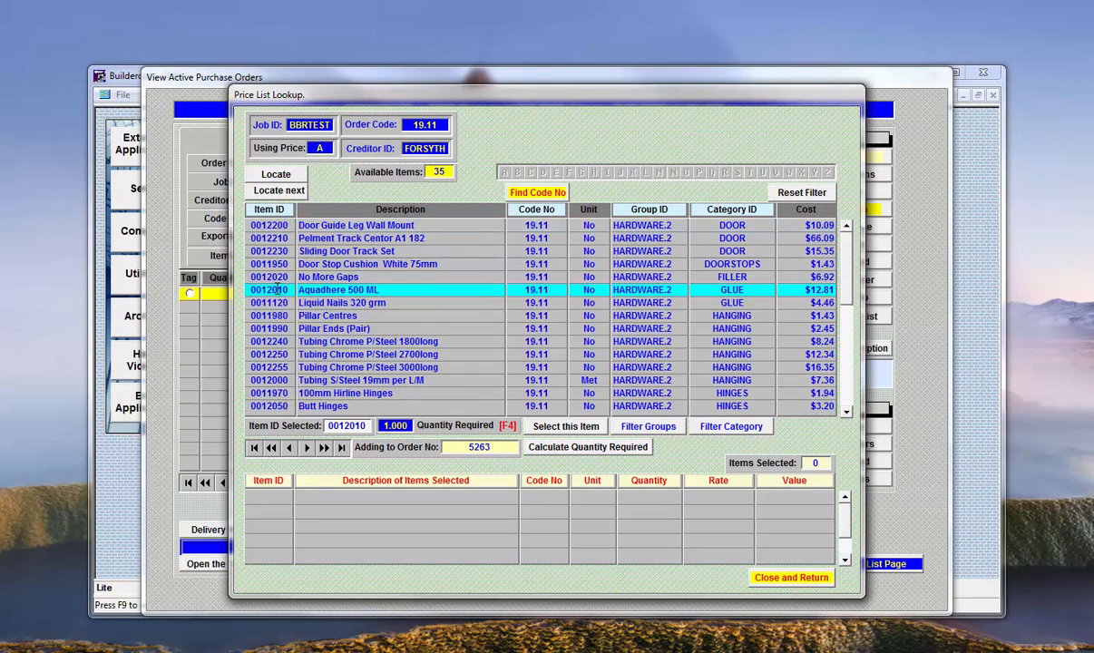
{"action": "left_click", "coordinate": [470, 381]}
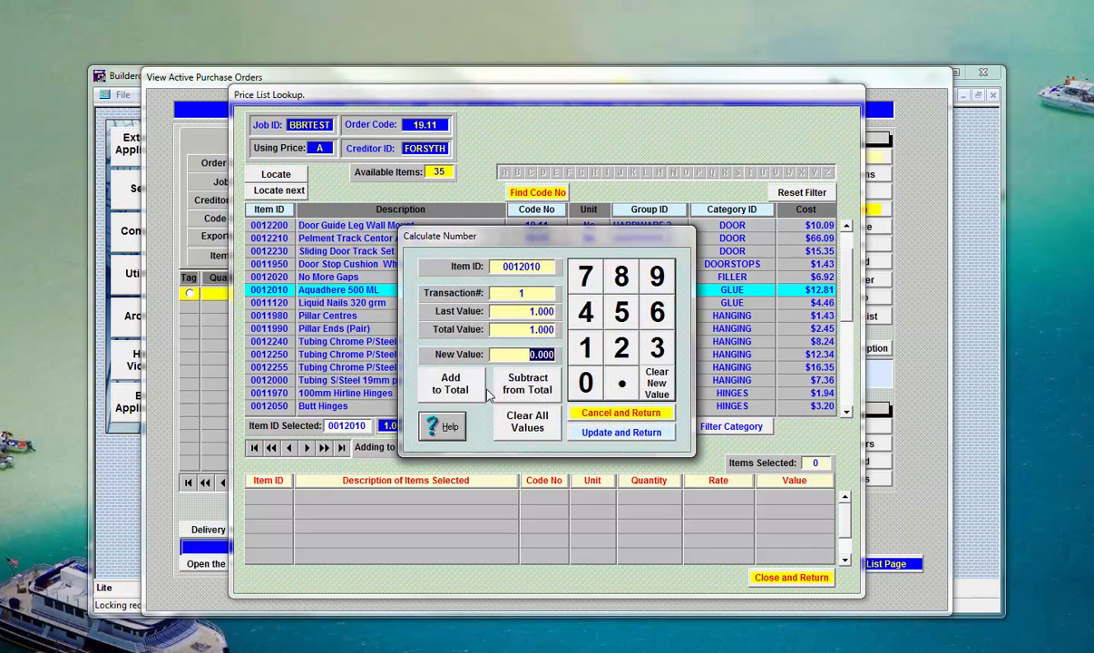
{"action": "left_click", "coordinate": [620, 433]}
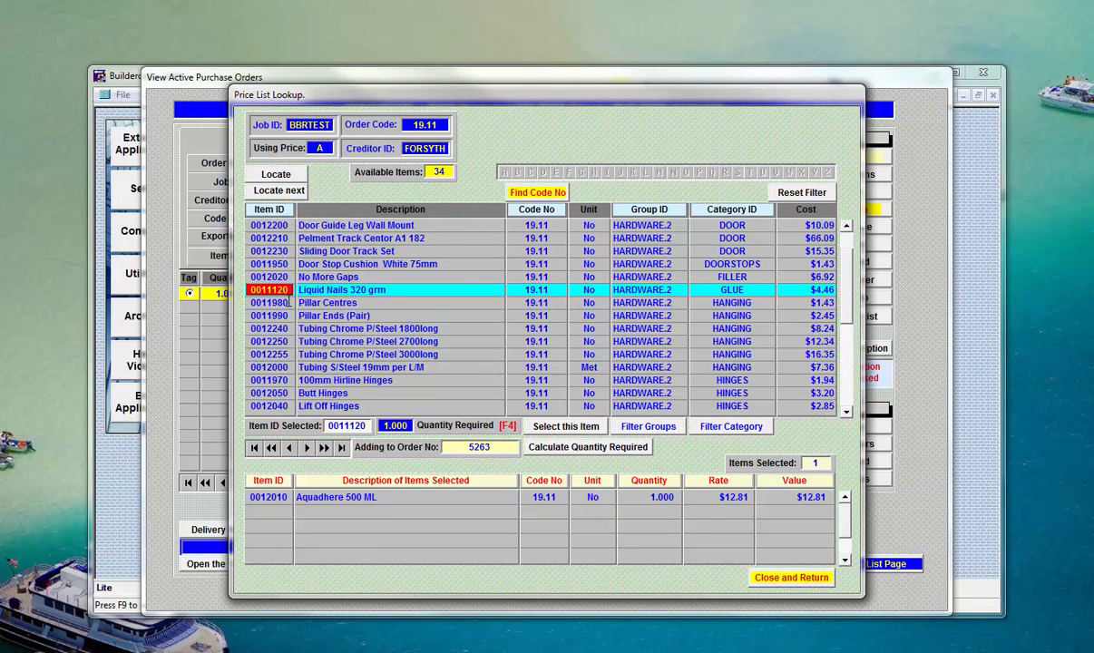
Add Pillar Centres with quantity 2 and Pillar Ends (Pair) with quantity 4 to the order.
{"action": "double_click", "coordinate": [279, 303]}
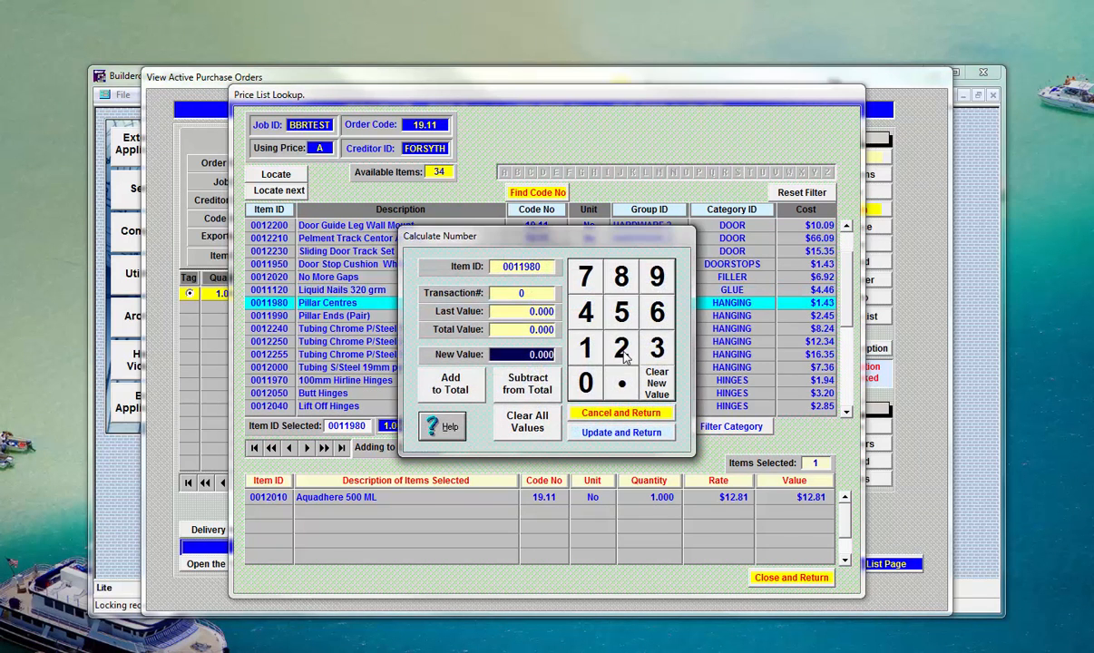
{"action": "left_click", "coordinate": [458, 375]}
{"action": "left_click", "coordinate": [600, 433]}
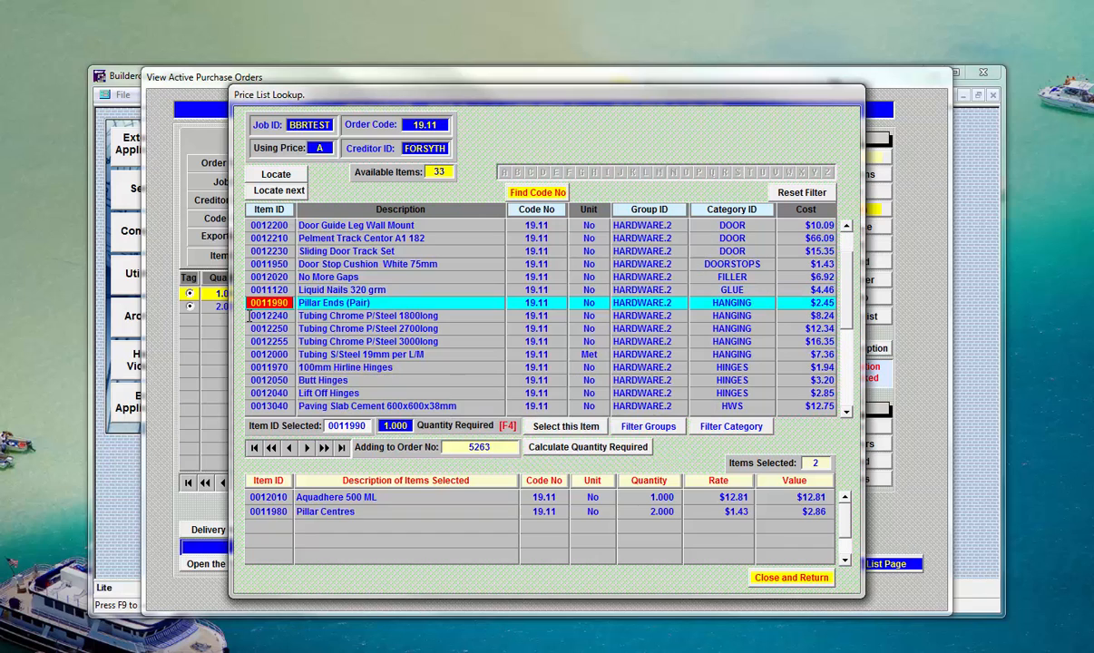
{"action": "double_click", "coordinate": [259, 302]}
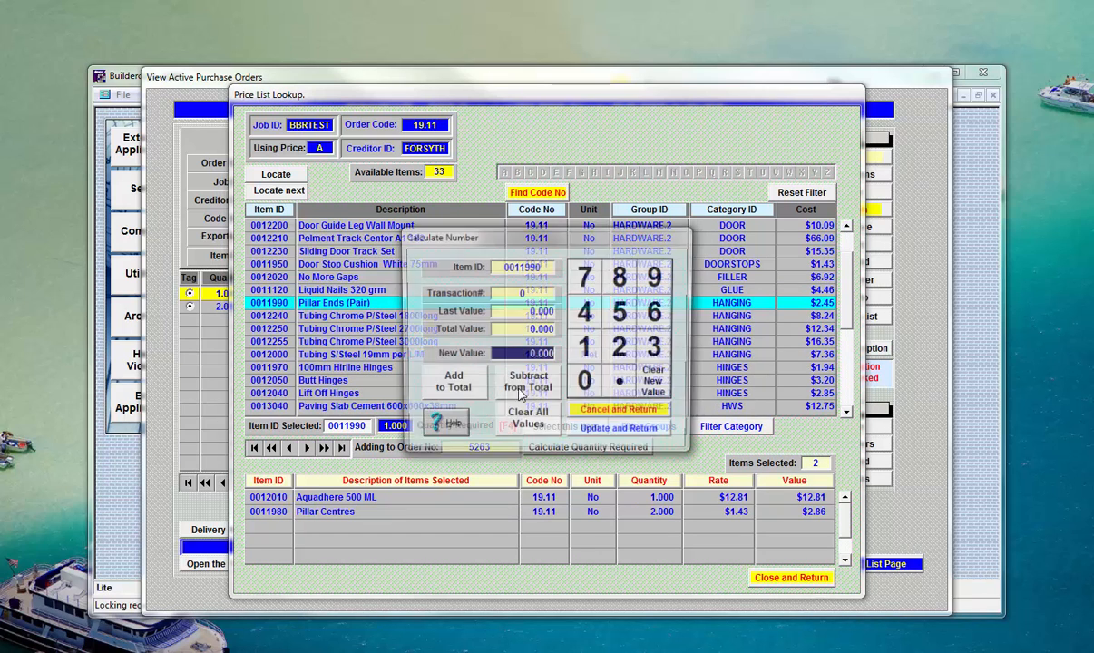
{"action": "type", "text": "4"}
{"action": "left_click", "coordinate": [450, 383]}
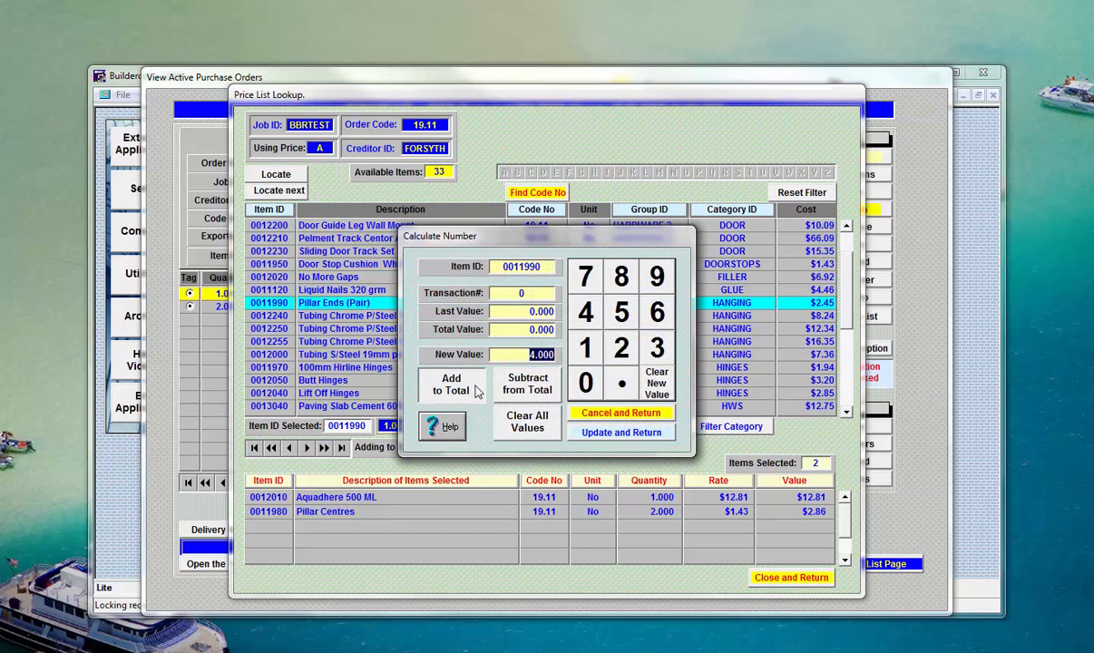
{"action": "left_click", "coordinate": [622, 433]}
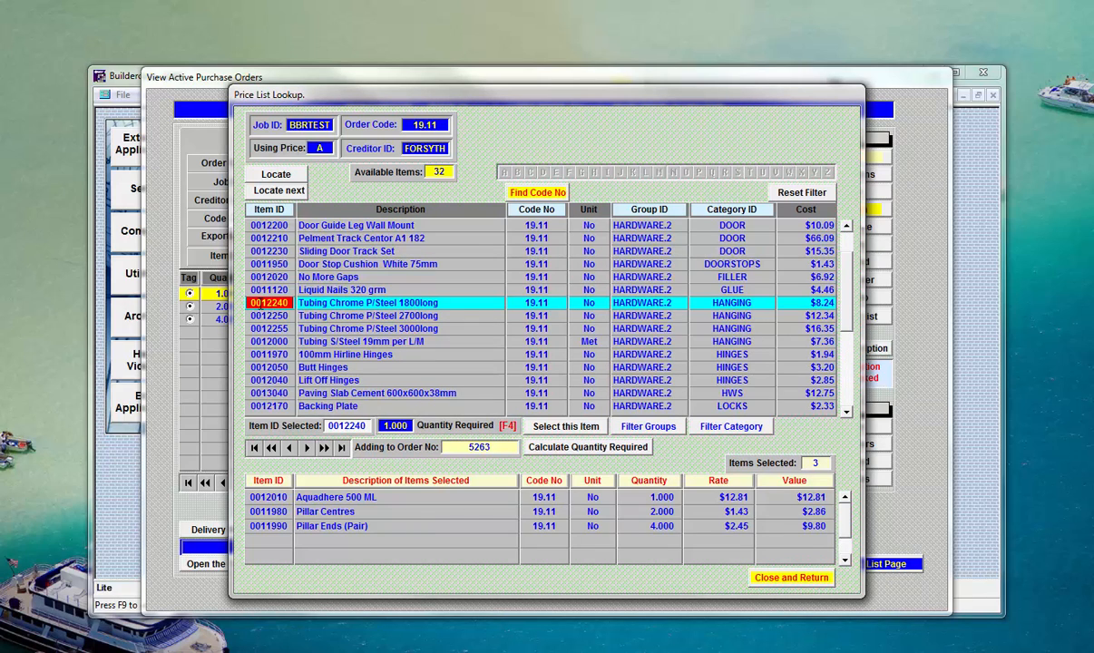
Add one Tubing Chrome P/Steel 1800long and one 2700long to the order, and return to the order details.
{"action": "double_click", "coordinate": [263, 302]}
{"action": "type", "text": "1"}
{"action": "left_click", "coordinate": [450, 383]}
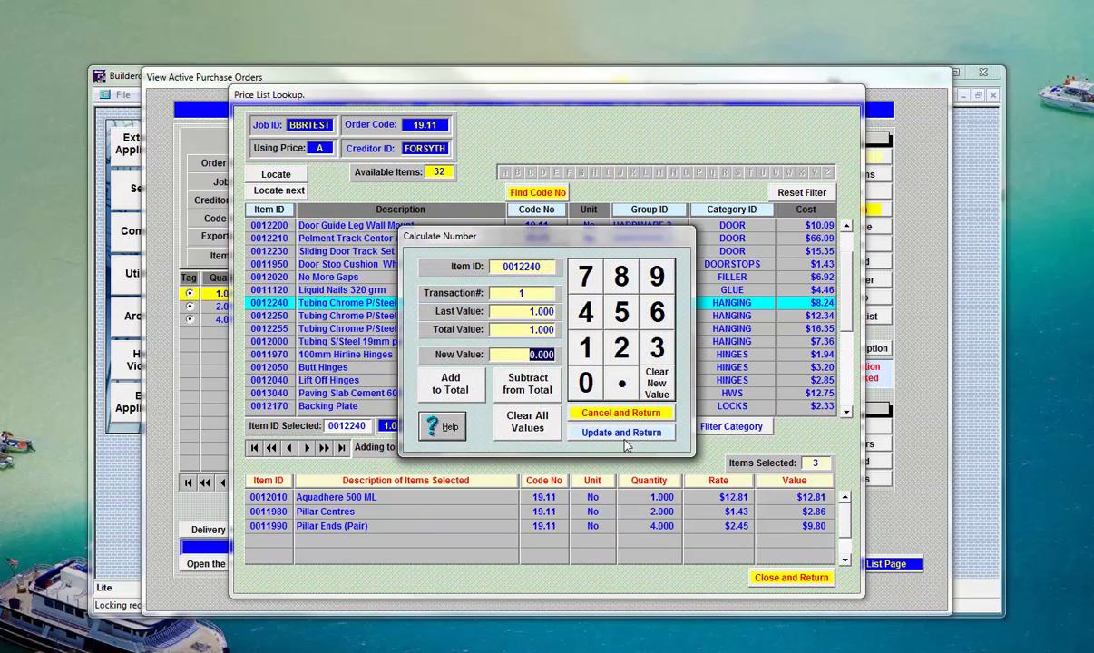
{"action": "left_click", "coordinate": [623, 434]}
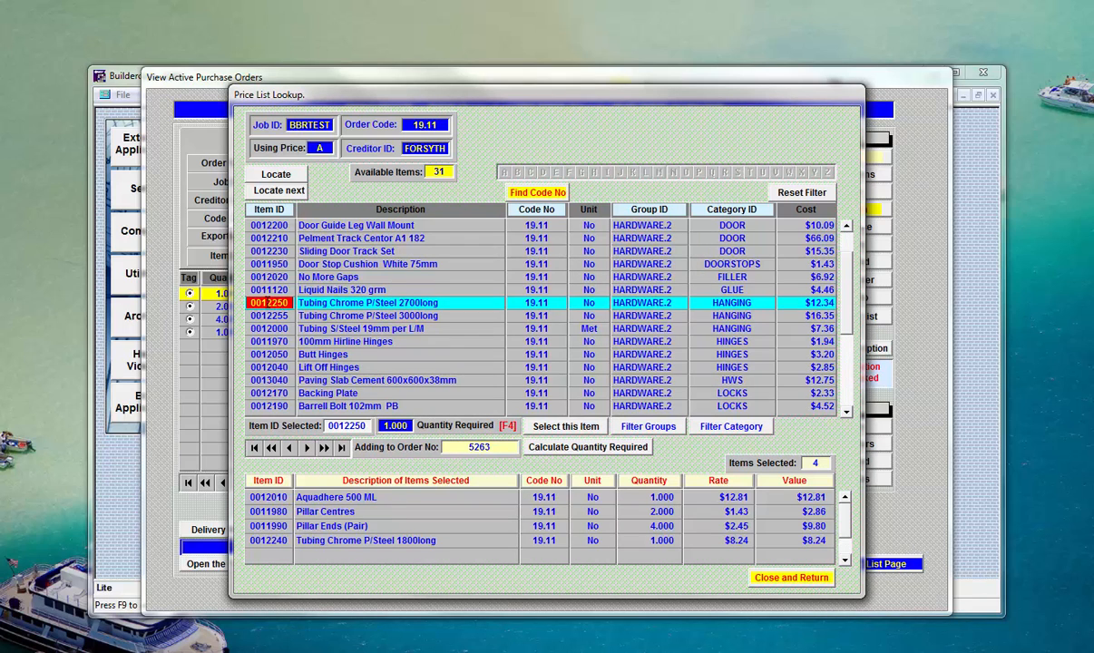
{"action": "double_click", "coordinate": [263, 302]}
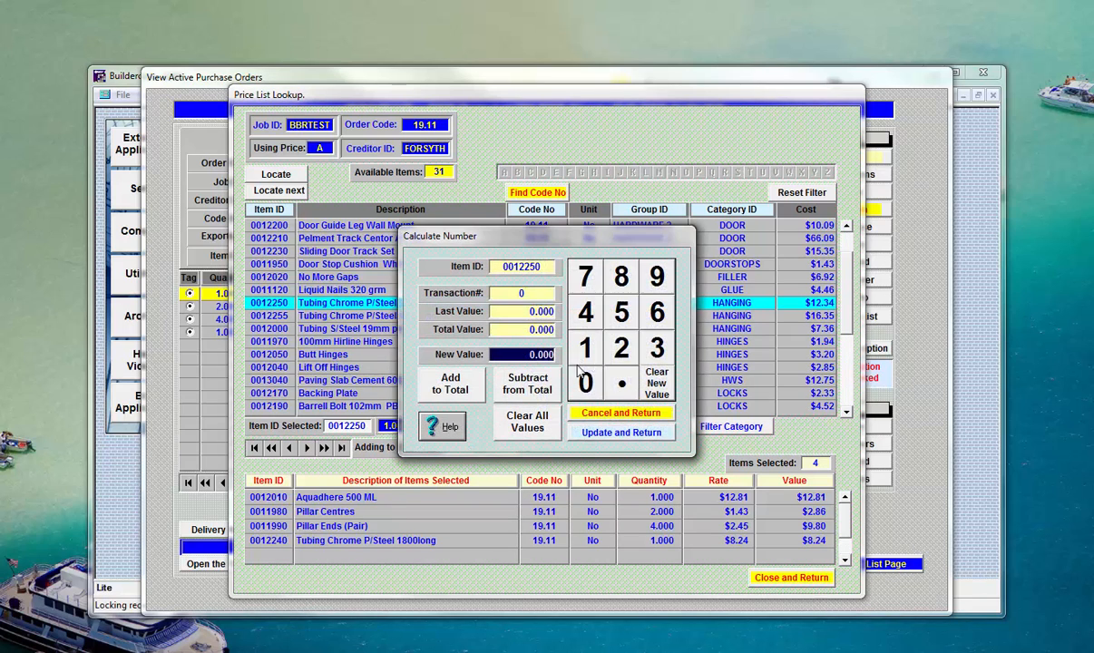
{"action": "left_click", "coordinate": [585, 351]}
{"action": "left_click", "coordinate": [449, 384]}
{"action": "left_click", "coordinate": [617, 433]}
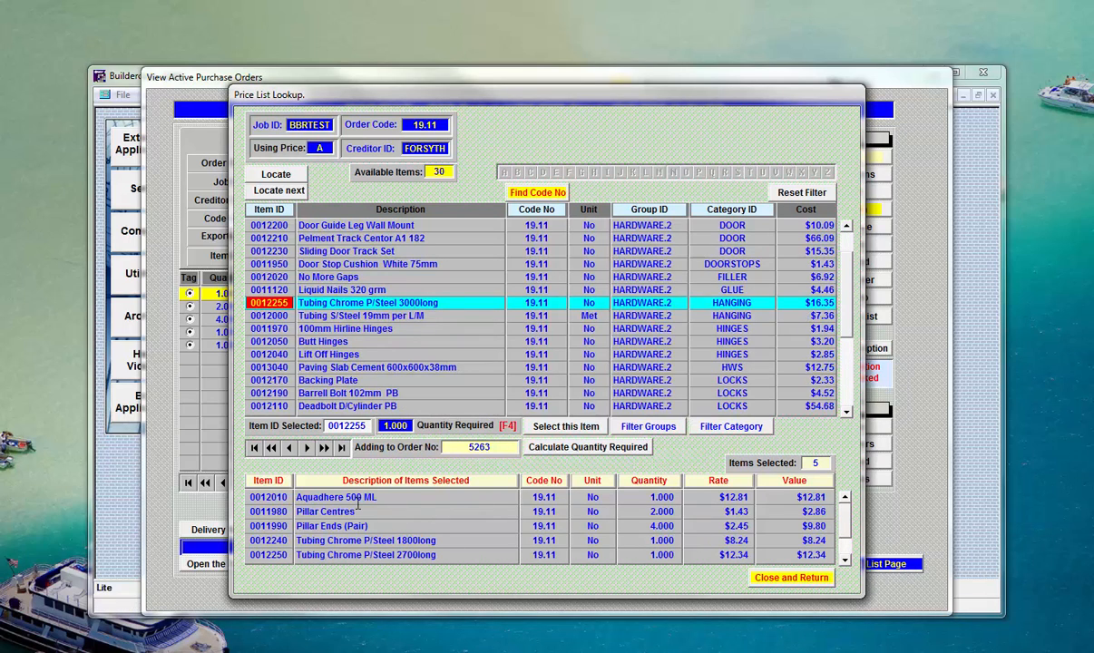
{"action": "left_click", "coordinate": [804, 584]}
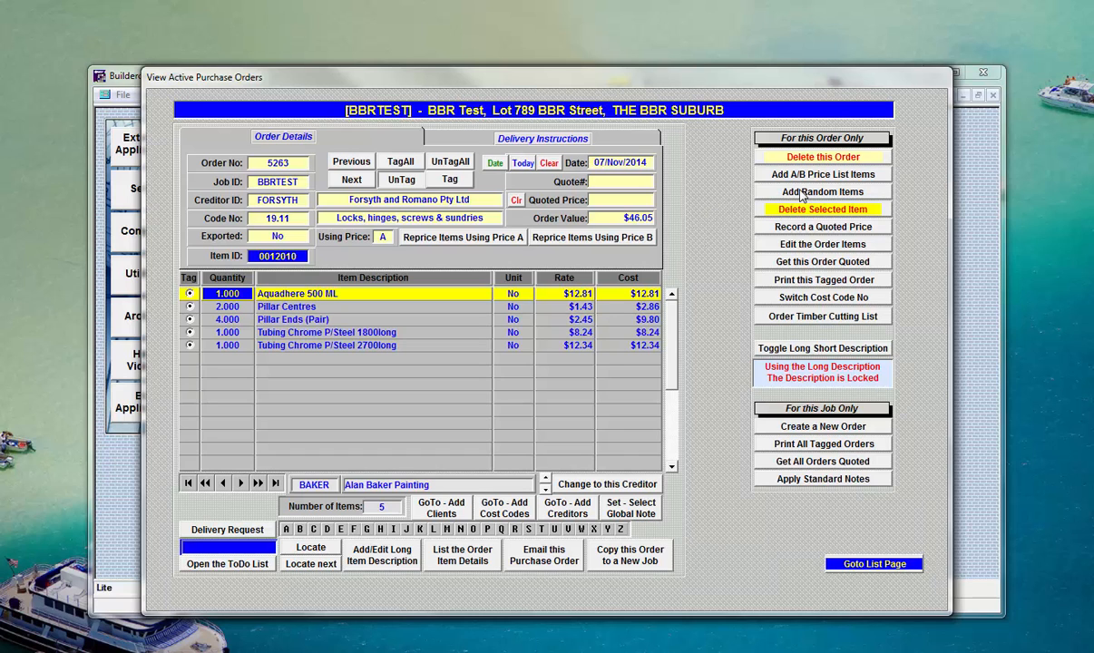
Add a random item described as The Special Item to the order, with quantity 1, unit No and rate 125.
{"action": "left_click", "coordinate": [764, 192]}
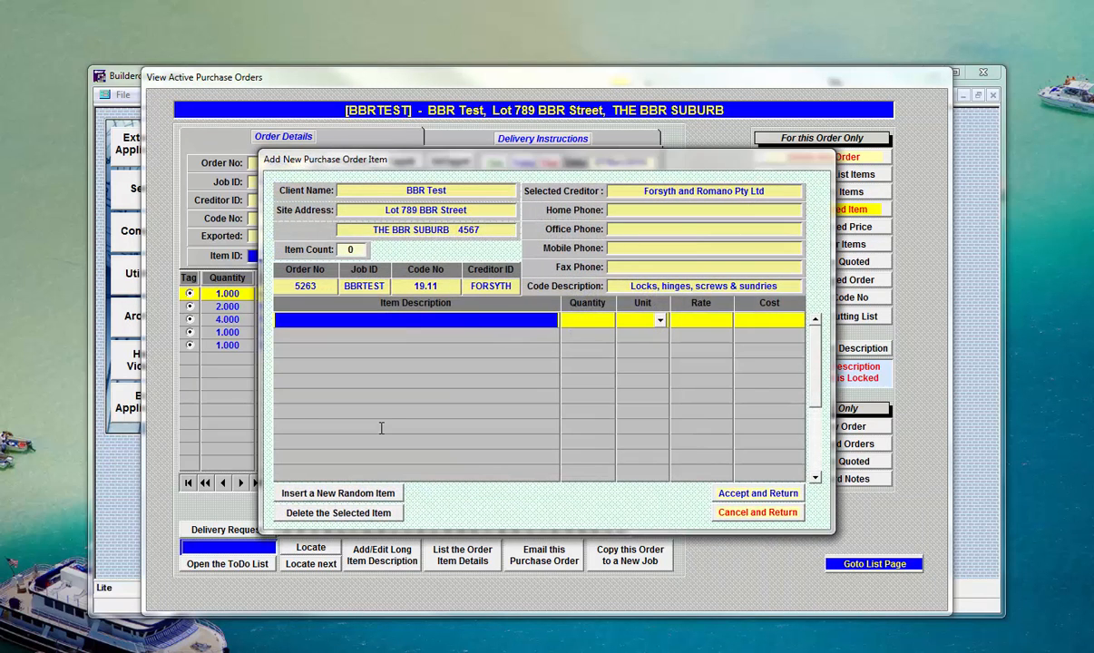
{"action": "left_click", "coordinate": [343, 492]}
{"action": "type", "text": "The Special Item"}
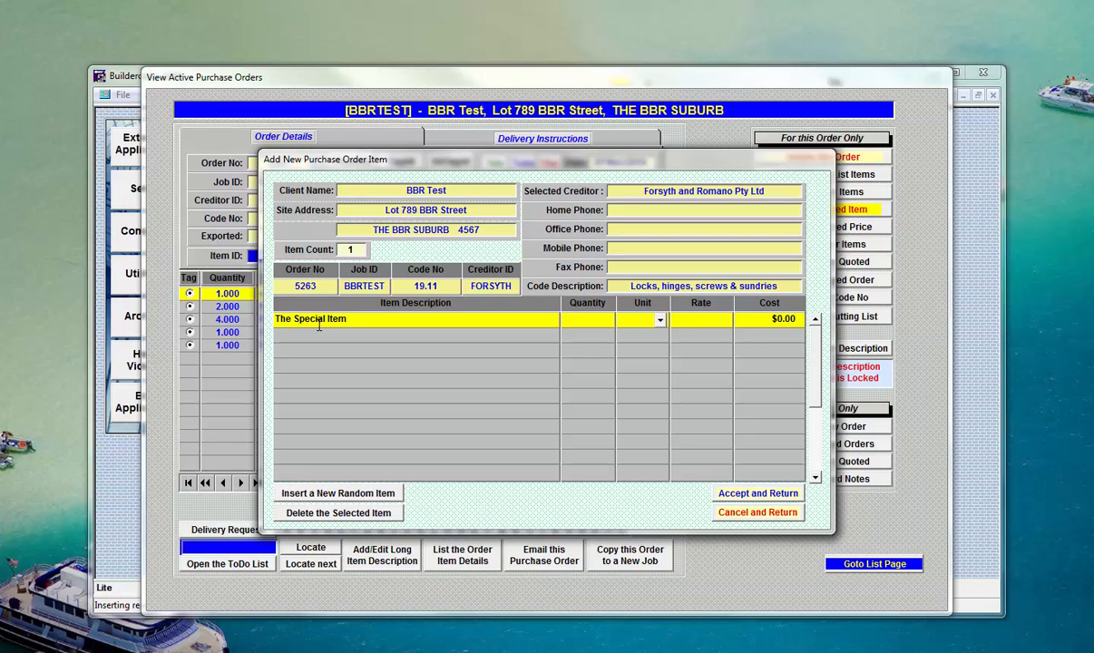
{"action": "key", "text": "Tab"}
{"action": "type", "text": "1"}
{"action": "key", "text": "Tab"}
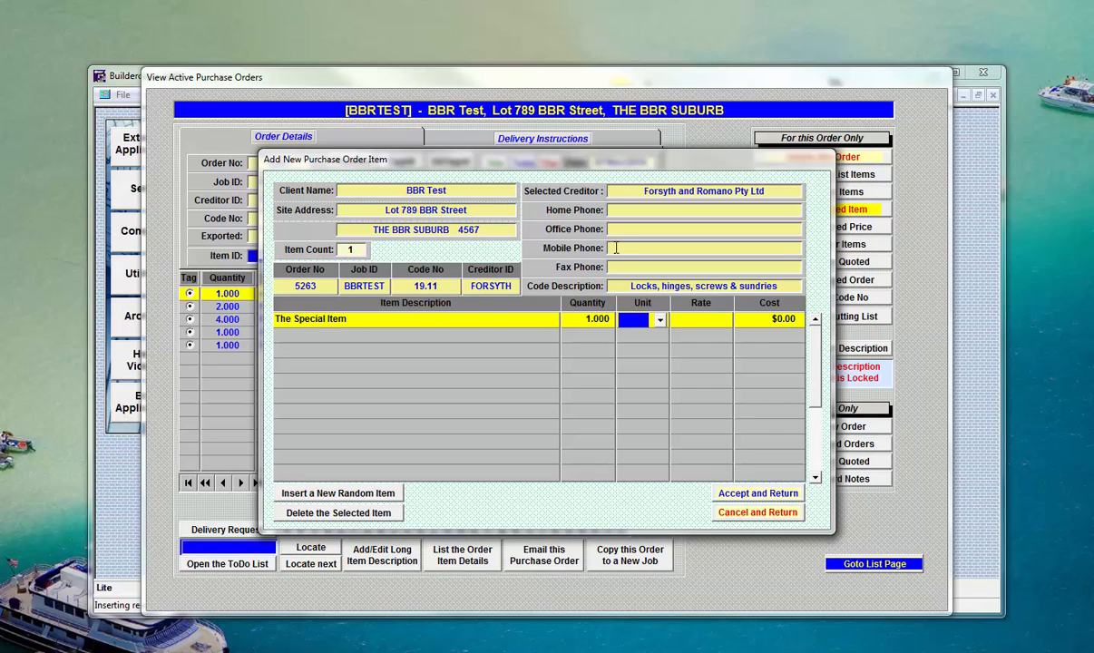
{"action": "left_click", "coordinate": [659, 319]}
{"action": "left_click", "coordinate": [643, 336]}
{"action": "left_click", "coordinate": [708, 319]}
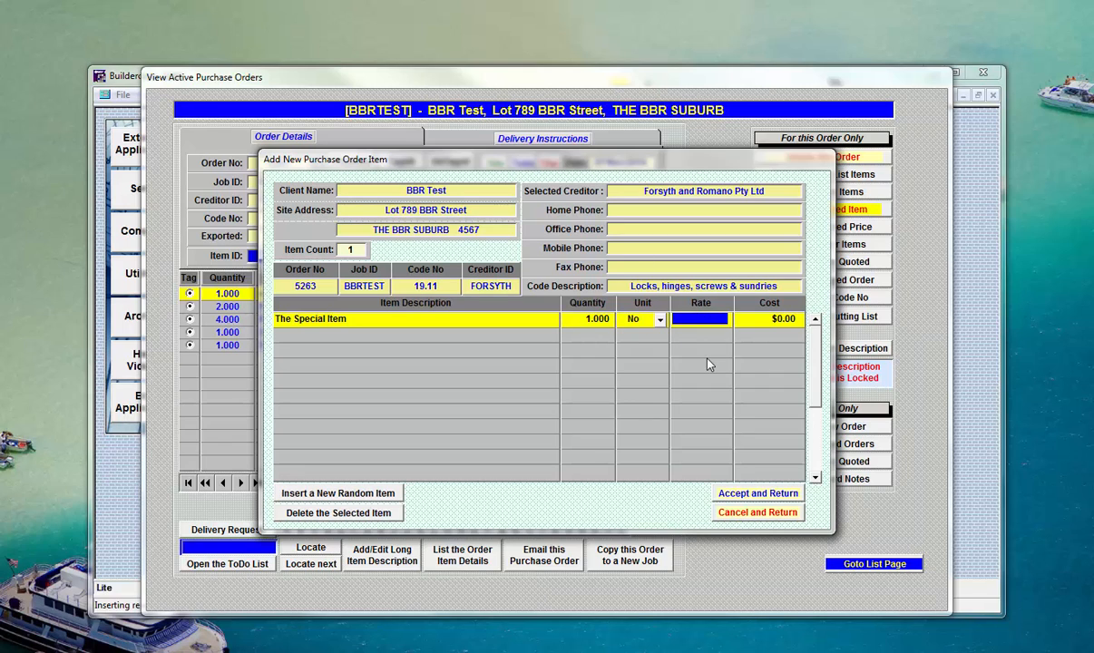
{"action": "type", "text": "125"}
{"action": "key", "text": "Tab"}
{"action": "left_click", "coordinate": [757, 492]}
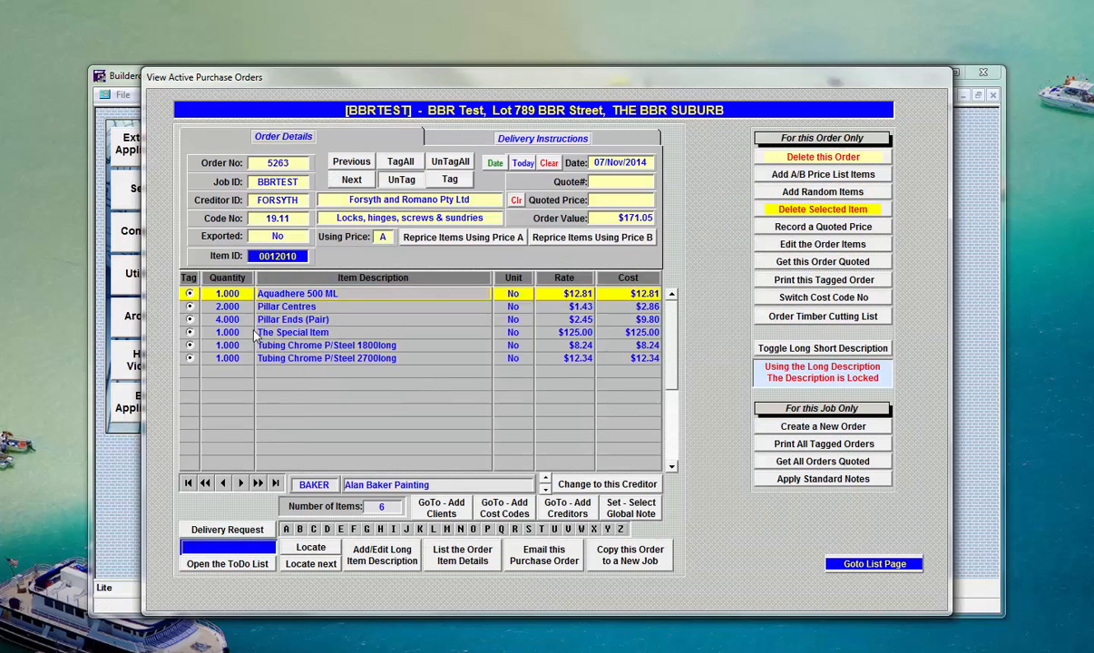
Review the order's item lines, including The Special Item, going through the list from first to last and back.
{"action": "left_click", "coordinate": [317, 332]}
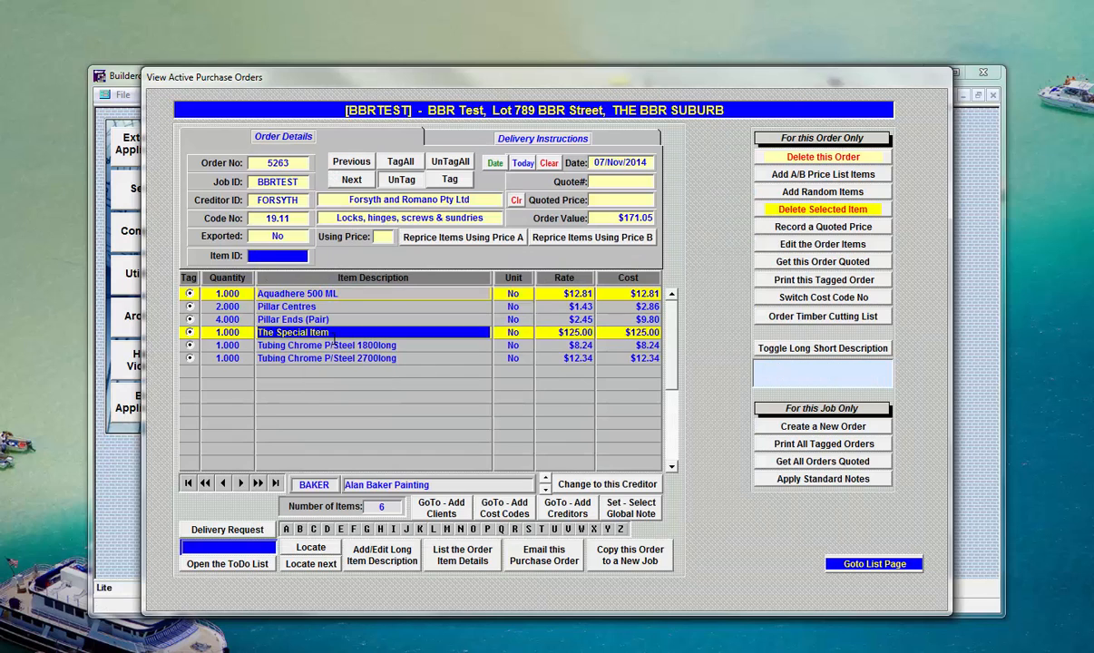
{"action": "left_click", "coordinate": [374, 307]}
{"action": "left_click", "coordinate": [377, 294]}
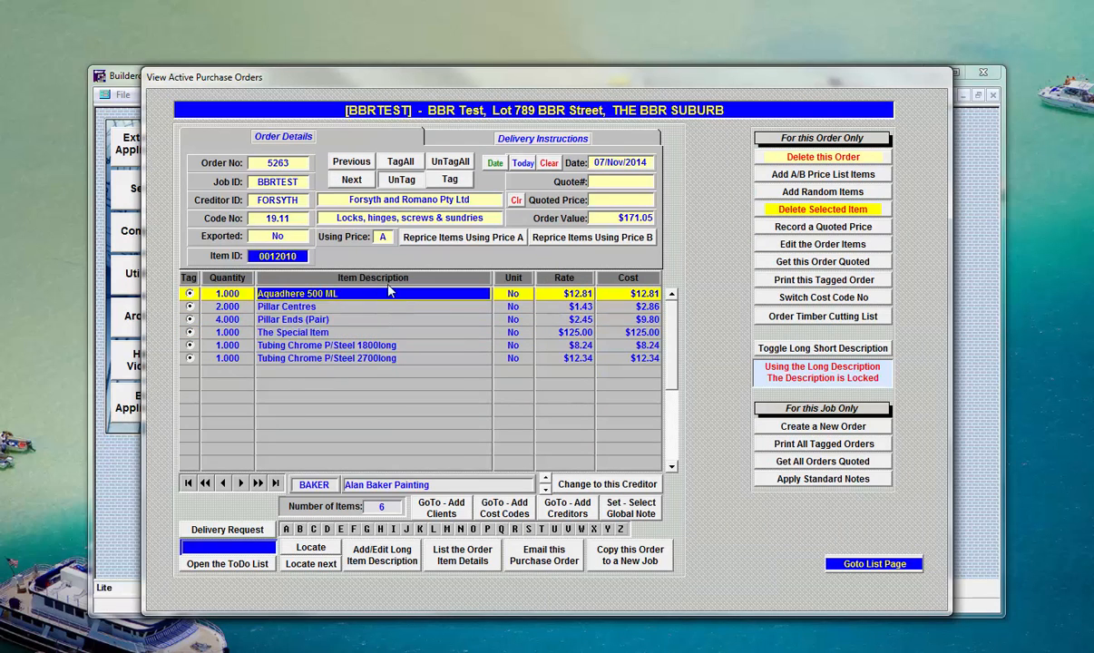
{"action": "key", "text": "Down"}
{"action": "key", "text": "Down"}
{"action": "key", "text": "Down"}
{"action": "key", "text": "Down"}
{"action": "key", "text": "Down"}
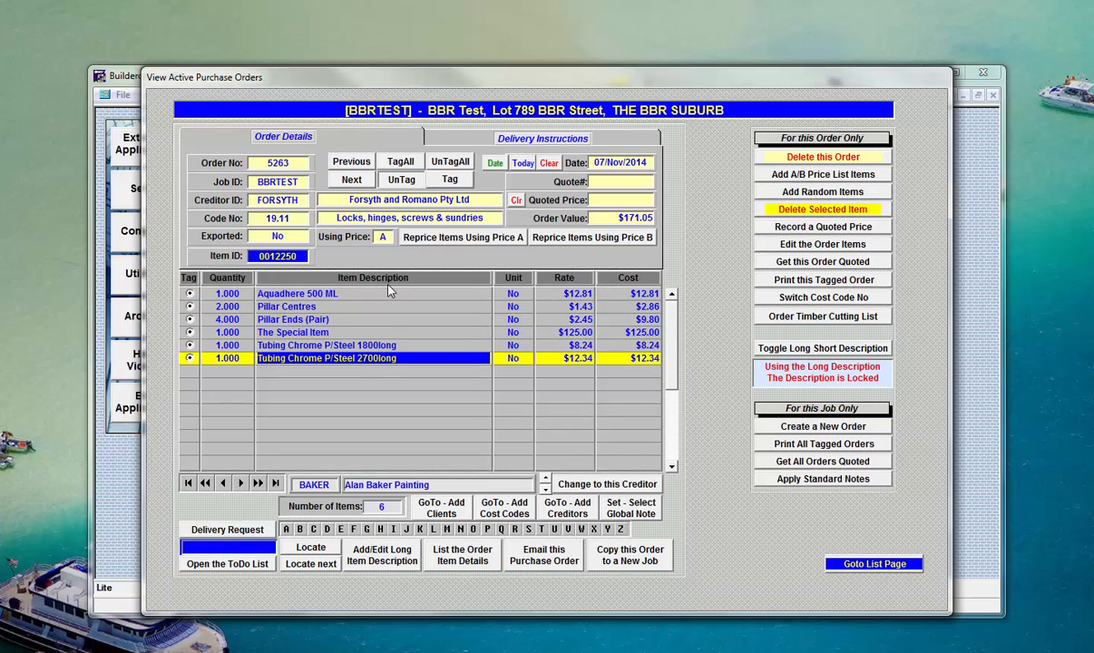
{"action": "key", "text": "Up"}
{"action": "key", "text": "Up"}
{"action": "key", "text": "Up"}
{"action": "key", "text": "Up"}
{"action": "key", "text": "Up"}
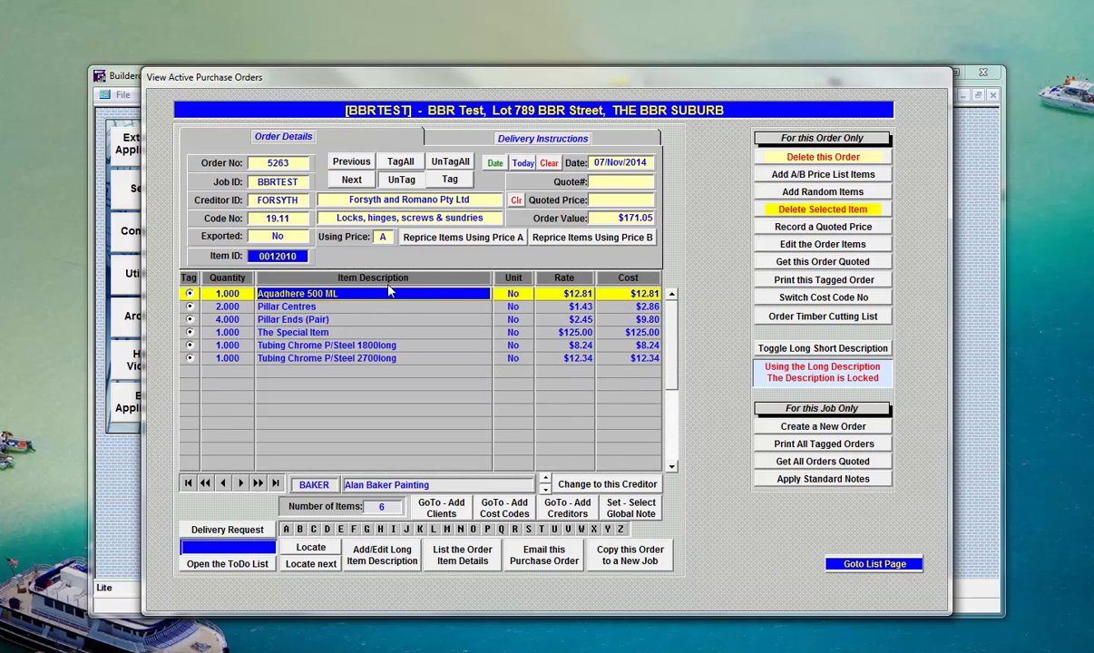
Examine each item line on the order again, from Aquadhere 500 ML through Tubing Chrome P/Steel 2700long and back up.
{"action": "key", "text": "Down"}
{"action": "key", "text": "Down"}
{"action": "key", "text": "Down"}
{"action": "key", "text": "Down"}
{"action": "key", "text": "Down"}
{"action": "key", "text": "Up"}
{"action": "key", "text": "Up"}
{"action": "key", "text": "Up"}
{"action": "key", "text": "Up"}
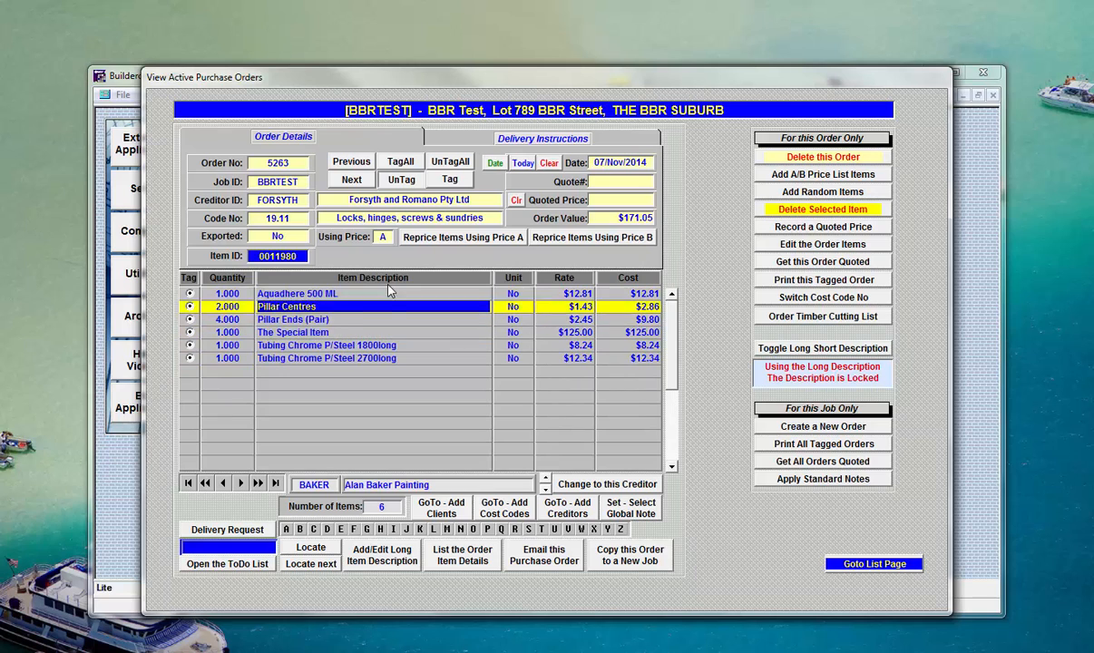
{"action": "key", "text": "Up"}
{"action": "key", "text": "Down"}
{"action": "key", "text": "Down"}
{"action": "key", "text": "Down"}
{"action": "key", "text": "Down"}
{"action": "key", "text": "Down"}
{"action": "key", "text": "Up"}
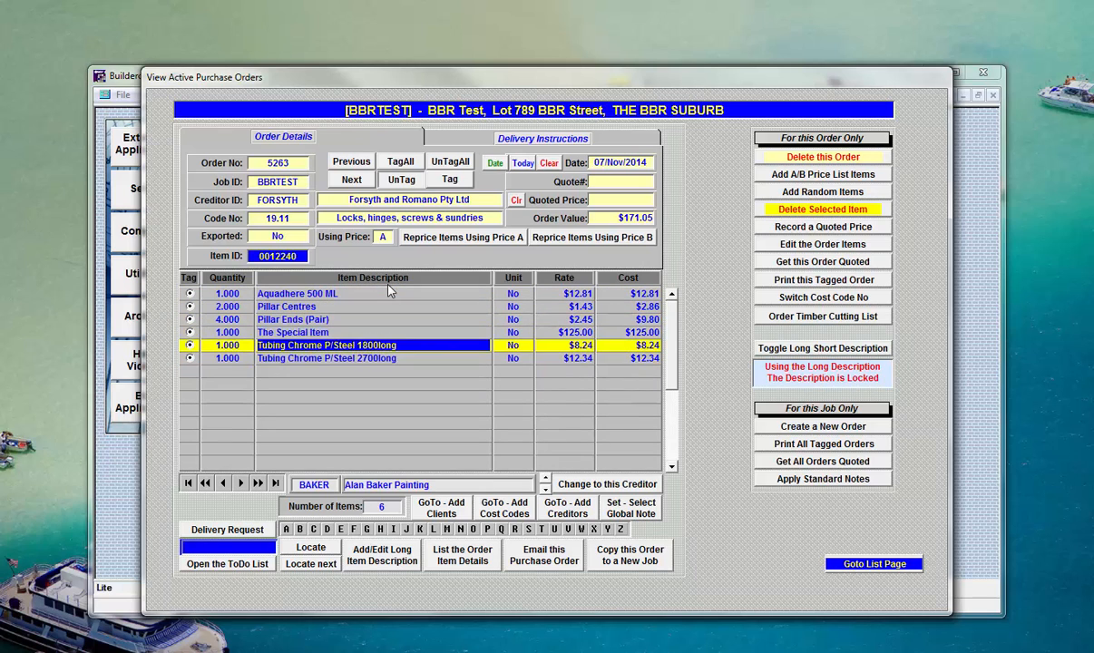
{"action": "key", "text": "Up"}
{"action": "key", "text": "Up"}
{"action": "key", "text": "Up"}
{"action": "key", "text": "Up"}
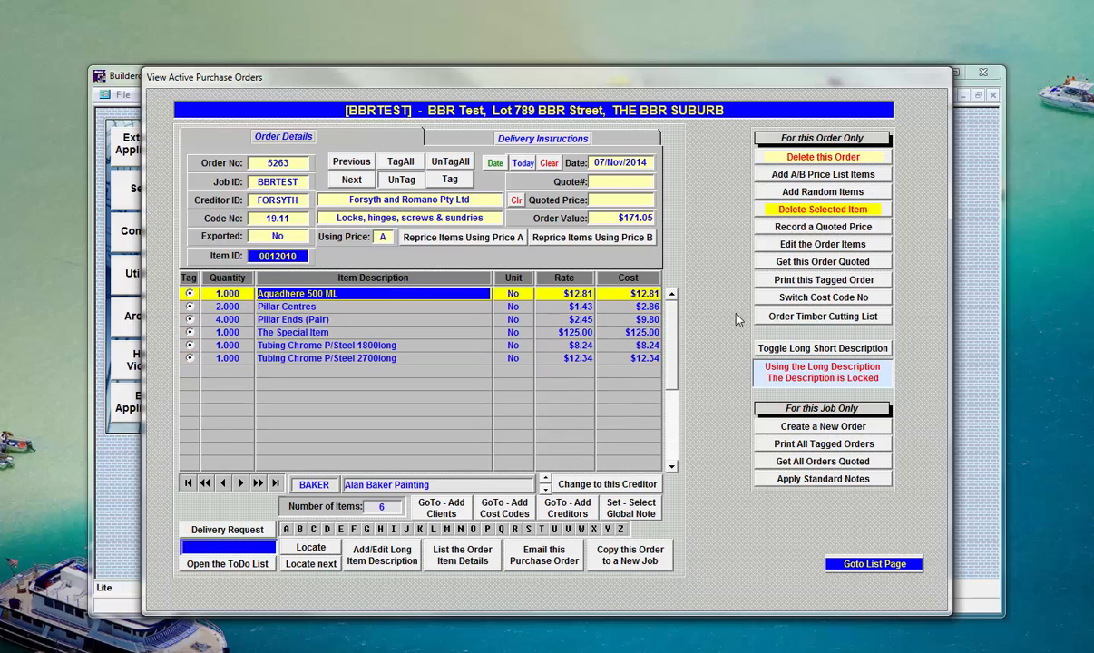
{"action": "key", "text": "Left"}
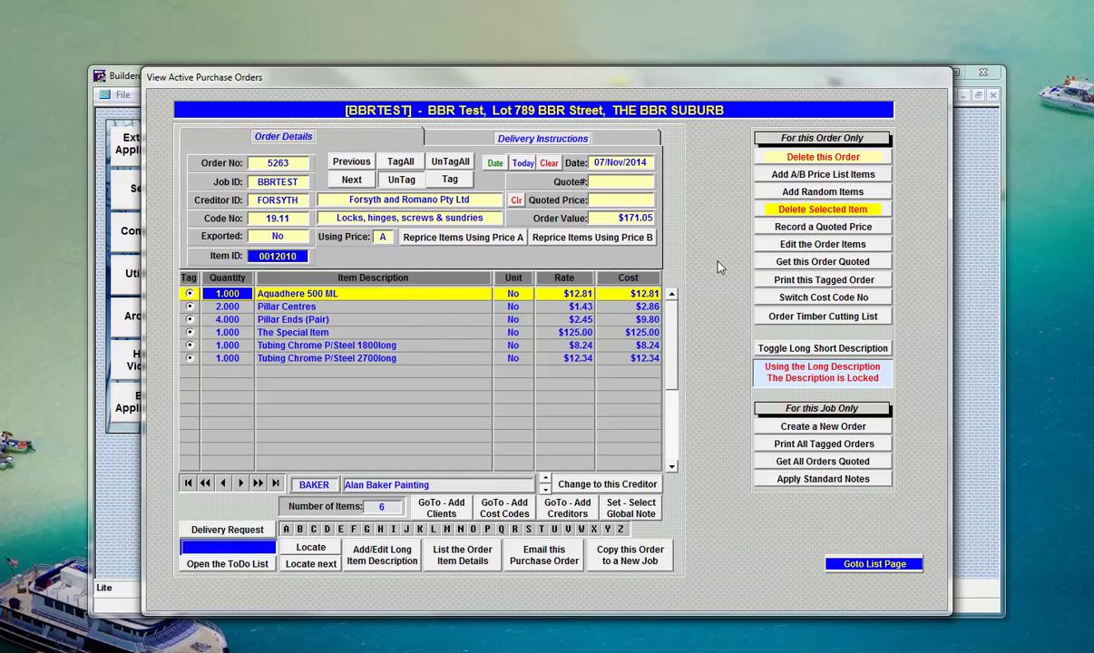
Edit the order items to change The Special Item's description to The Special Item (Black), and return to the order details.
{"action": "left_click", "coordinate": [797, 244]}
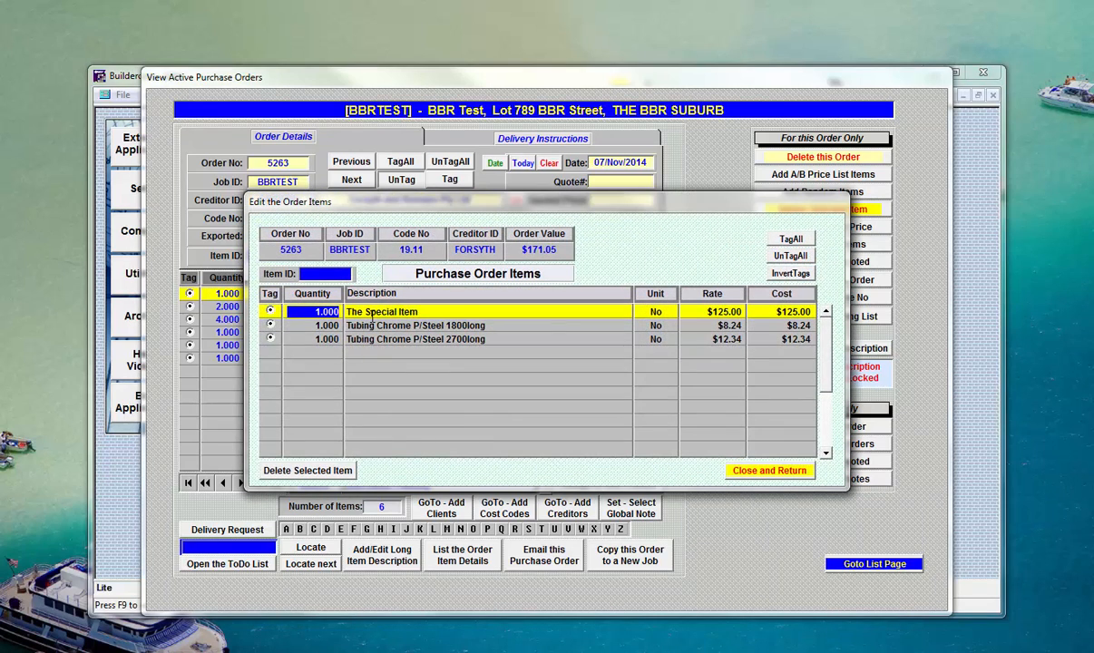
{"action": "left_click", "coordinate": [462, 312]}
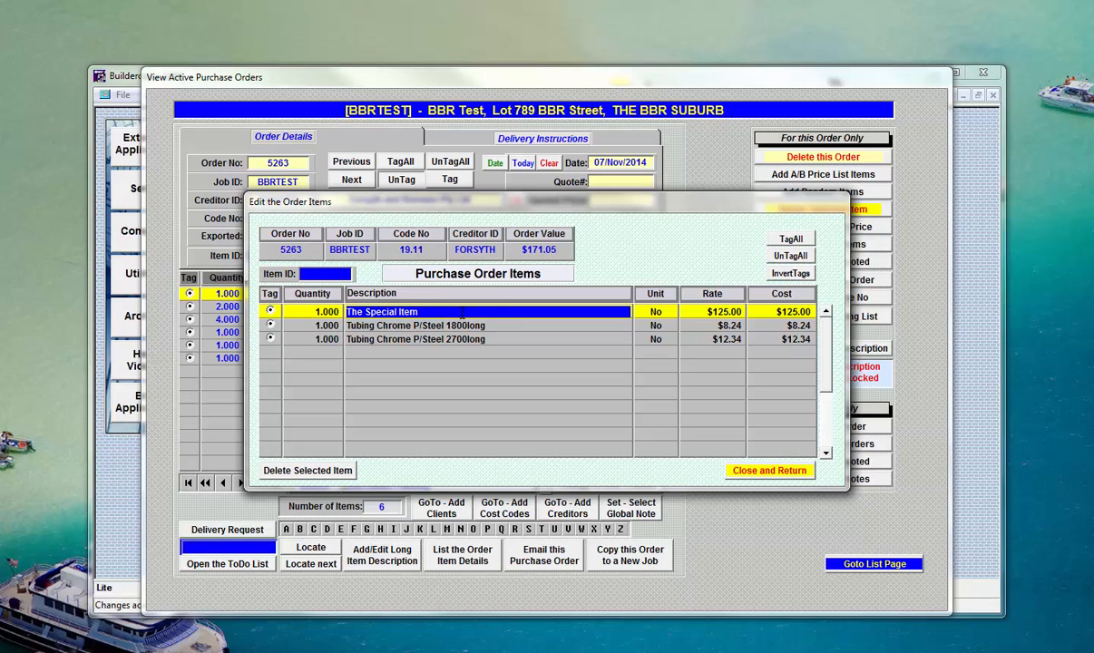
{"action": "left_click", "coordinate": [461, 312]}
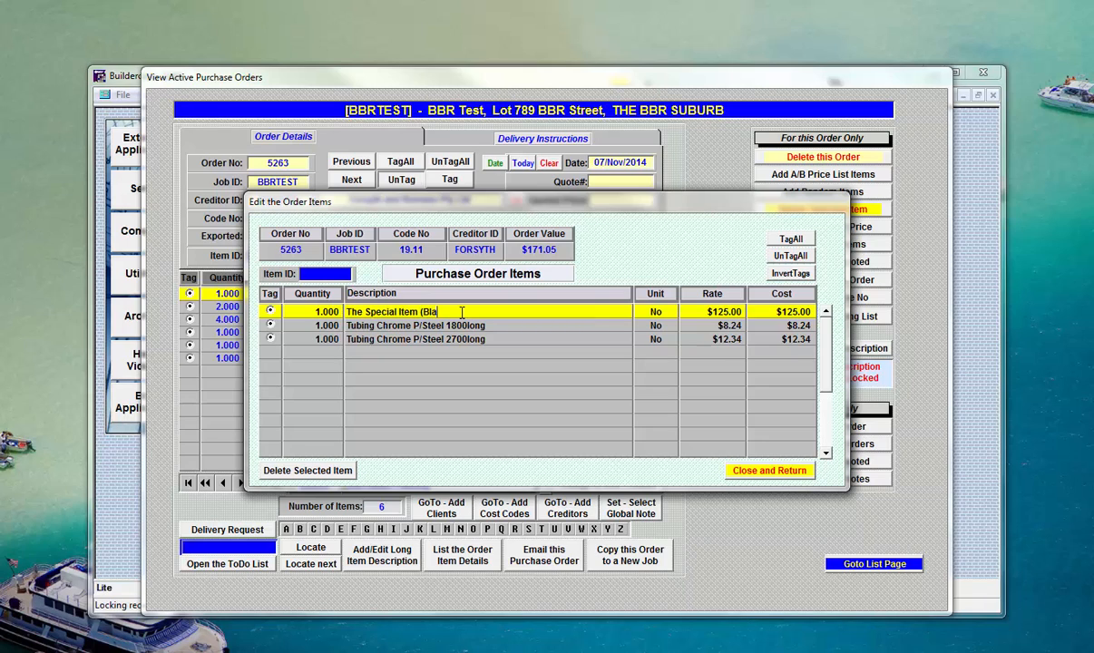
{"action": "type", "text": "(Black"}
{"action": "left_click", "coordinate": [757, 471]}
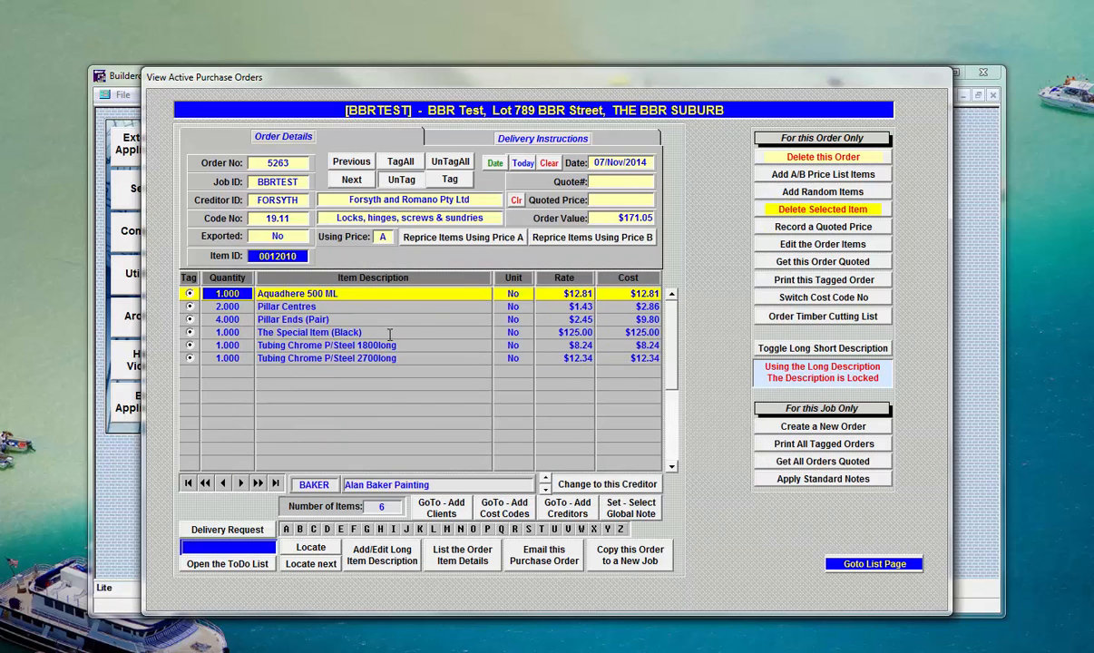
Set the rate of The Special Item (Black) to 175 in the order items, and return to the order details.
{"action": "left_click", "coordinate": [787, 245]}
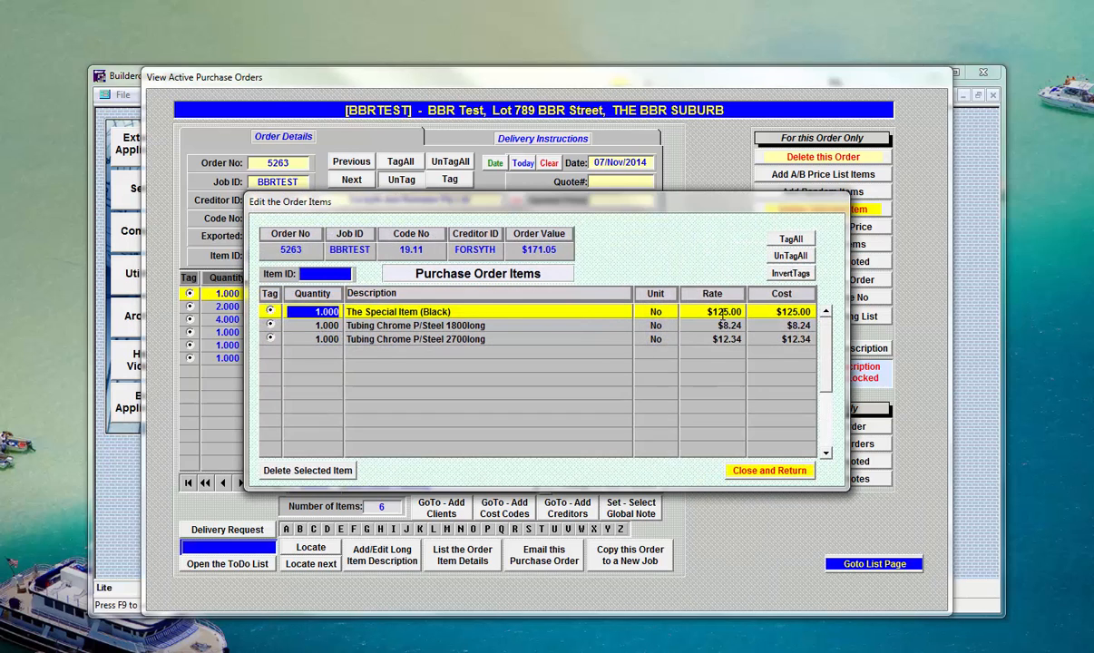
{"action": "left_click", "coordinate": [726, 311]}
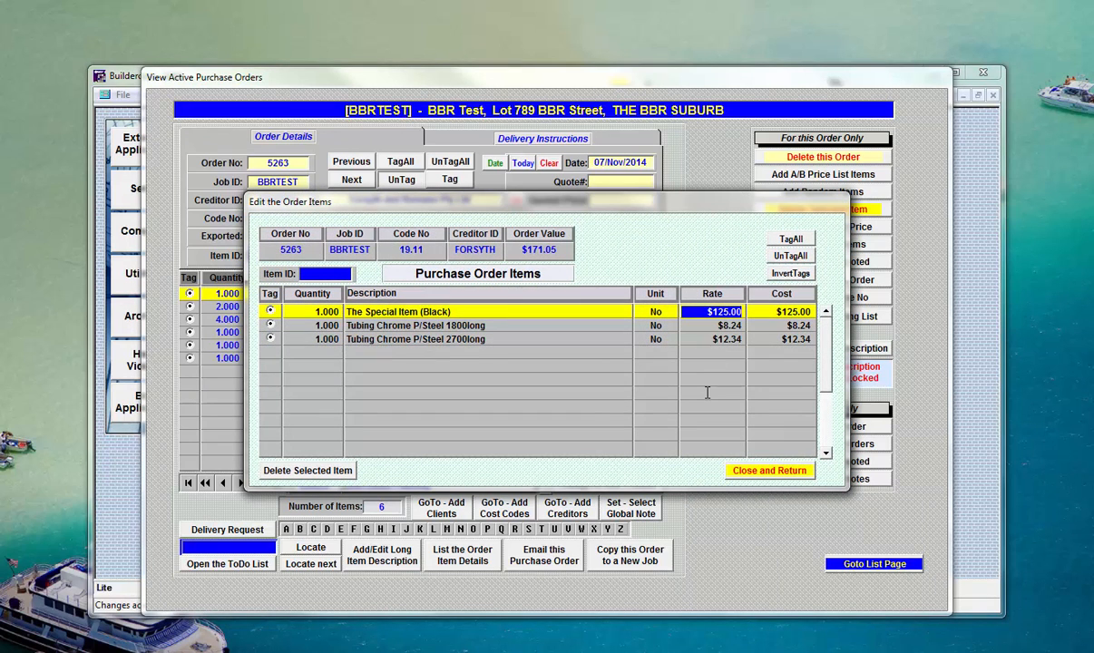
{"action": "type", "text": "175"}
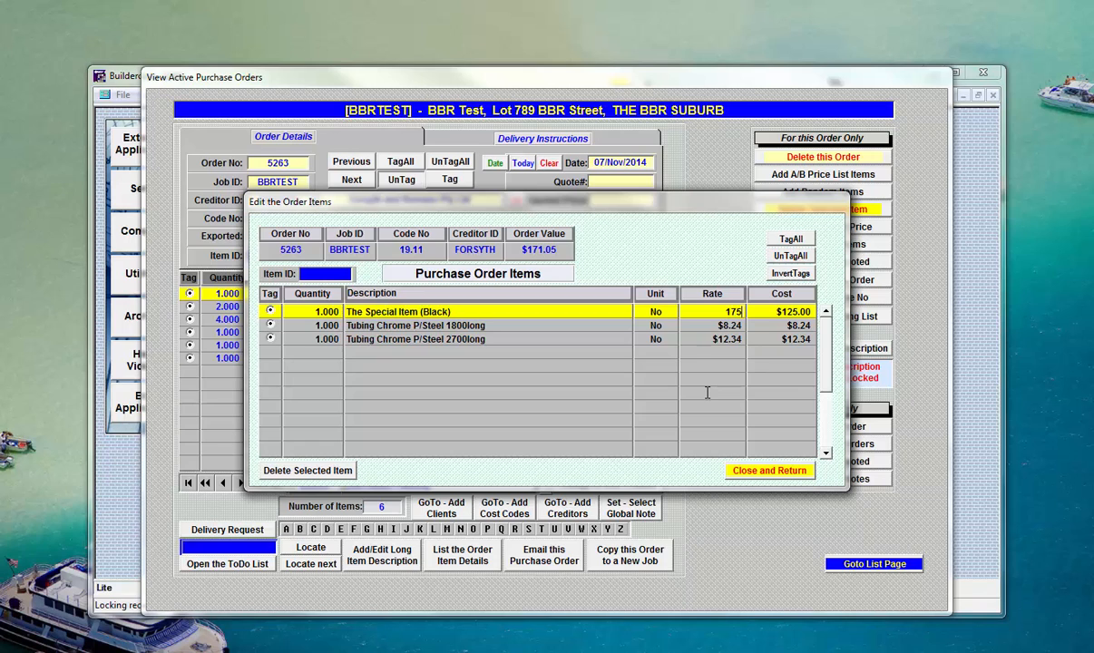
{"action": "key", "text": "Return"}
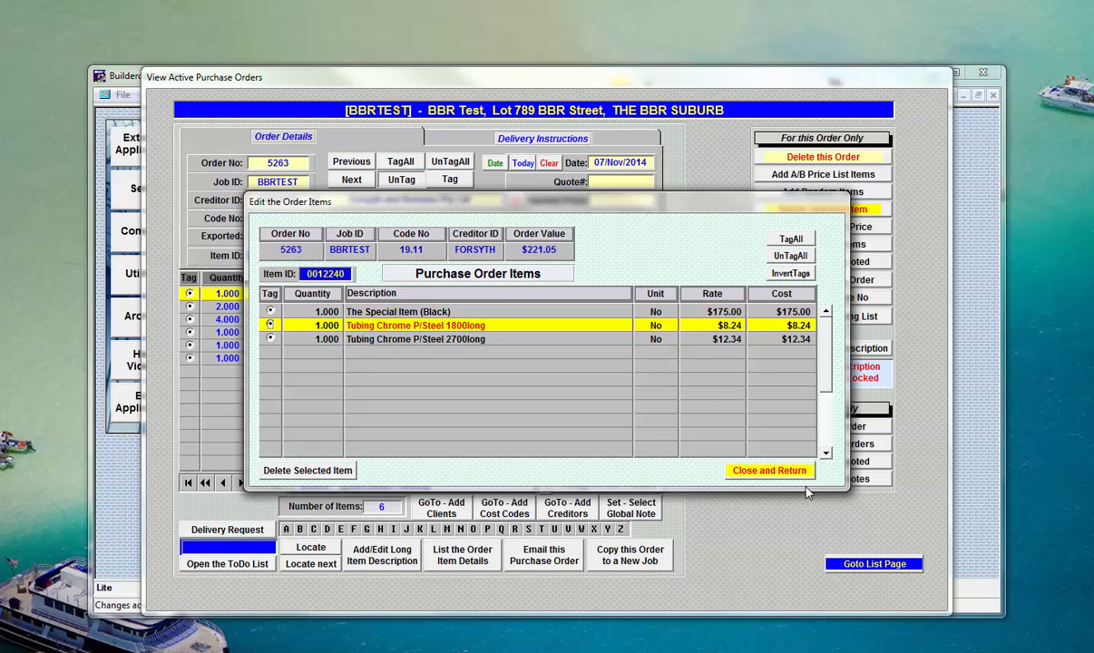
{"action": "left_click", "coordinate": [762, 468]}
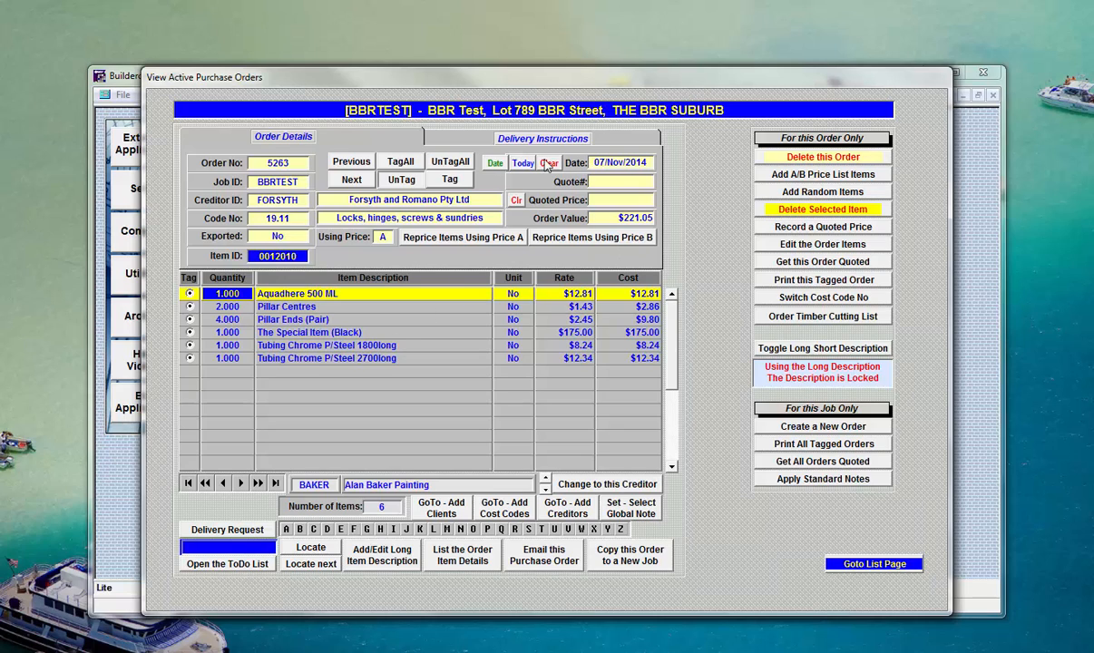
Check the order's delivery instructions, including the required date and delivery note, and return to the order details.
{"action": "left_click", "coordinate": [452, 138]}
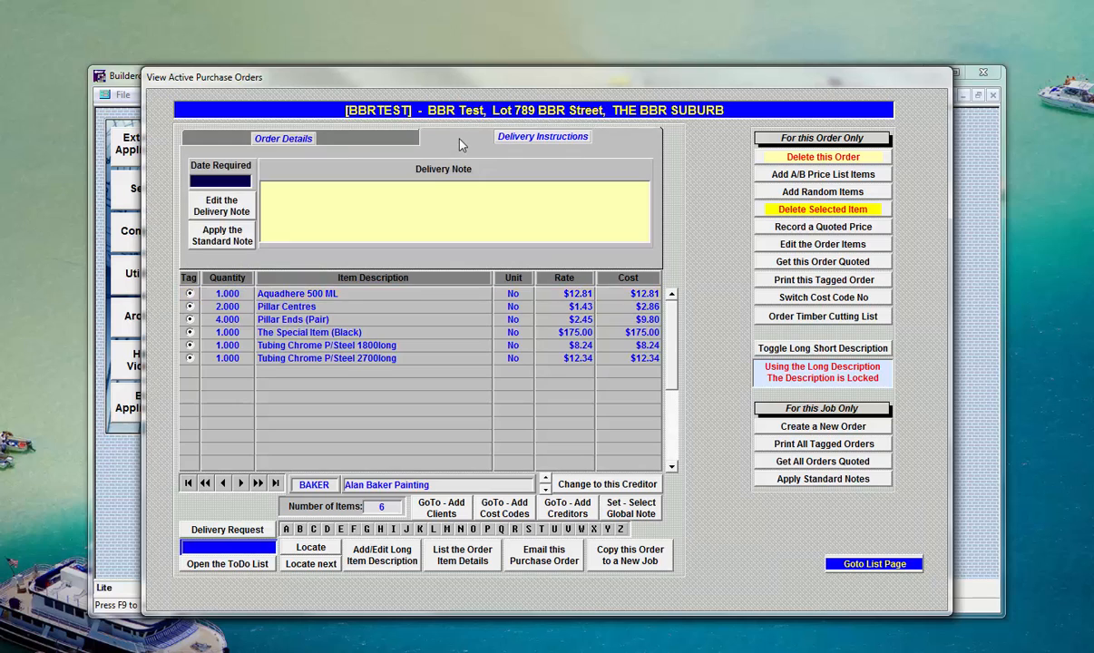
{"action": "left_click", "coordinate": [337, 136]}
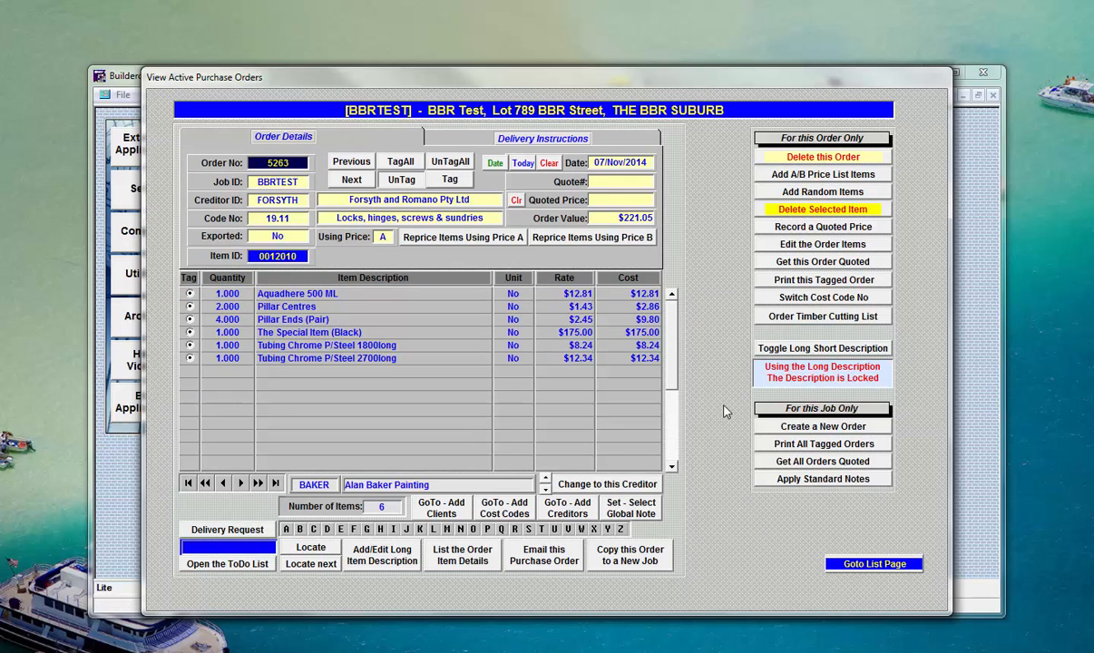